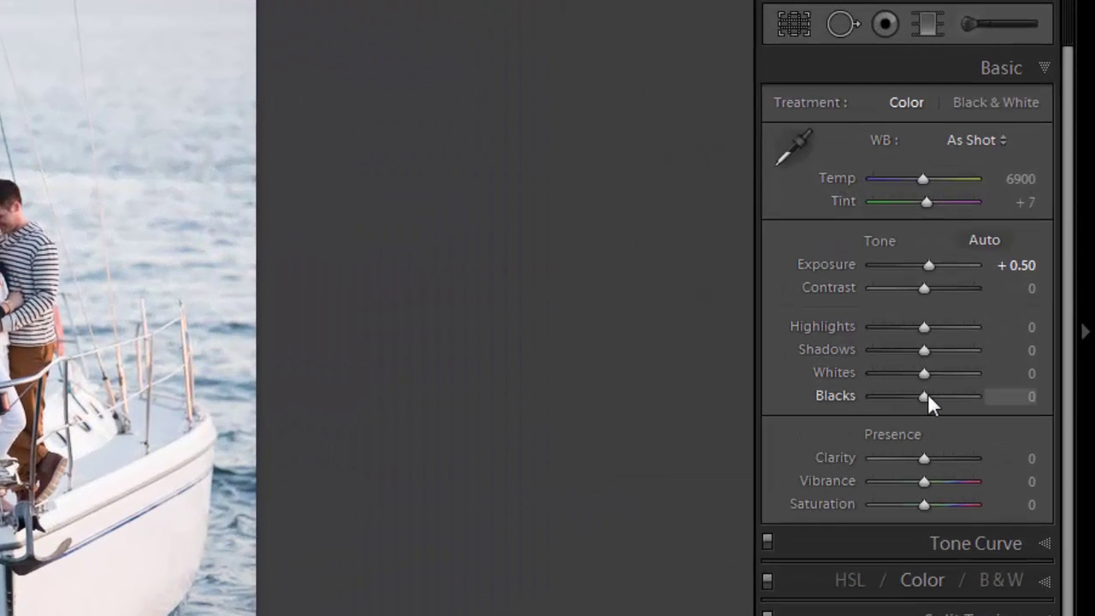
Try a darker Blacks value, then reset Blacks to 0, keeping Exposure at +0.50
mouse_move(928, 396)
left_mouse_down()
mouse_move(964, 402)
mouse_move(924, 404)
left_mouse_up()
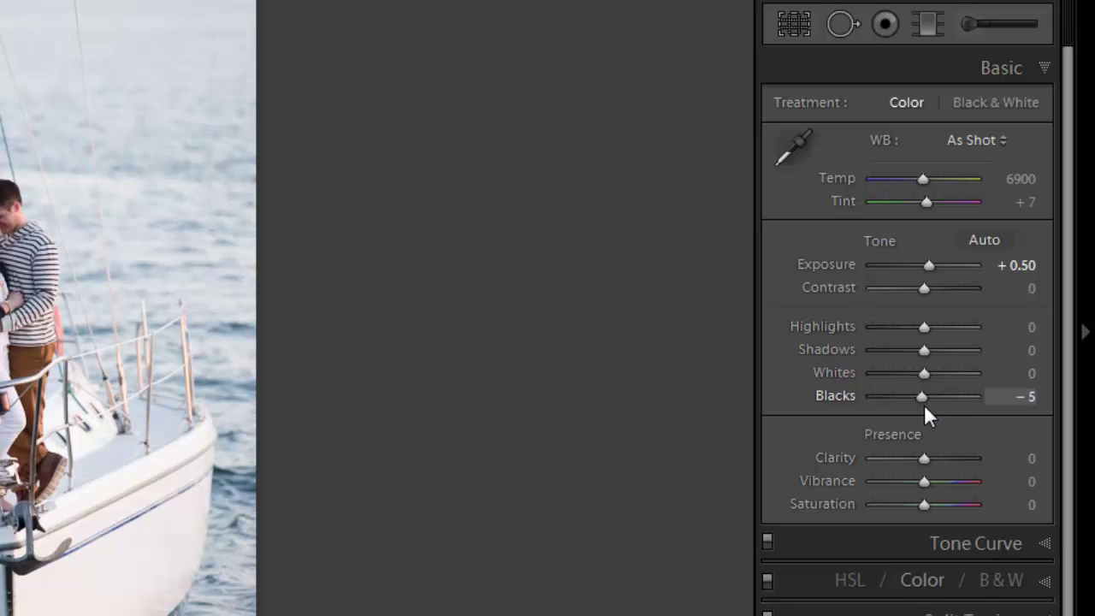
double_click(838, 395)
Switch the Tone Curve to point editing, adding and deleting a test midtone point so the curve stays linear
left_click(985, 544)
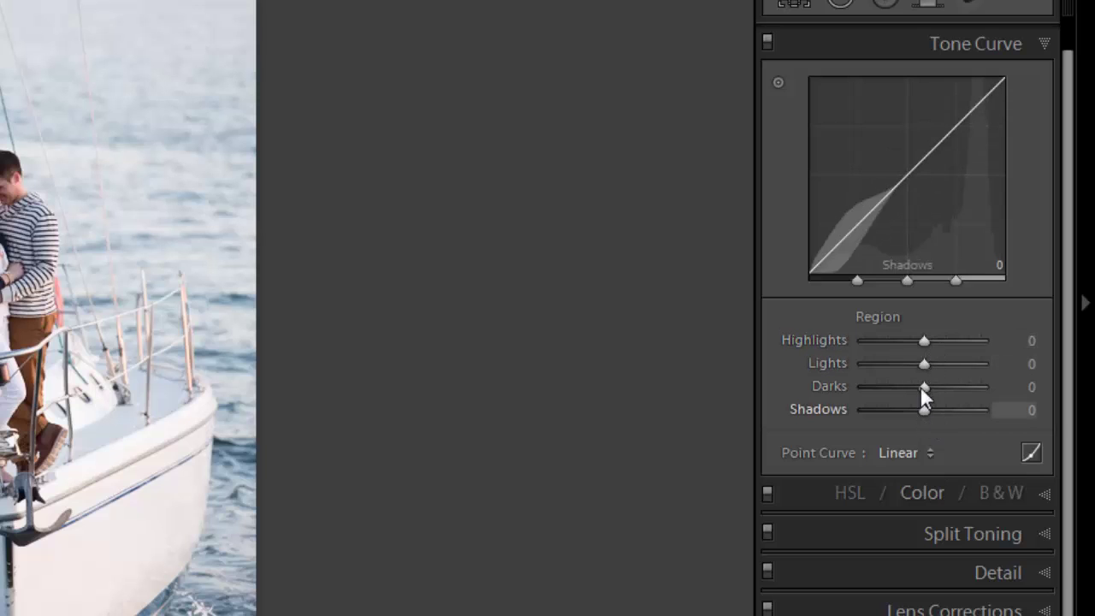
left_click(1034, 453)
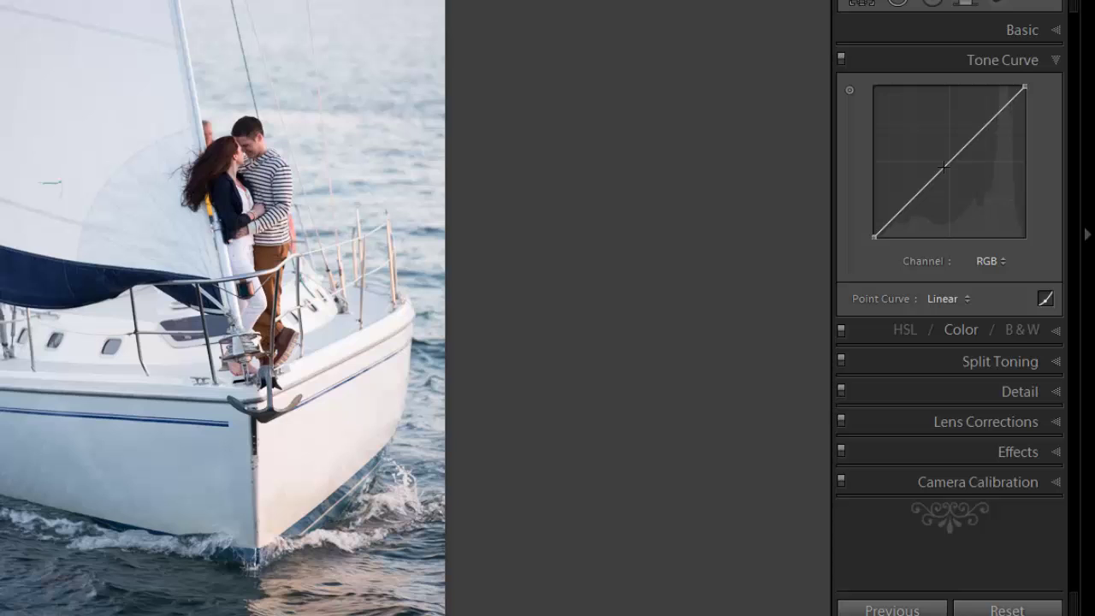
left_click_drag(911, 203, 941, 170)
right_click(941, 171)
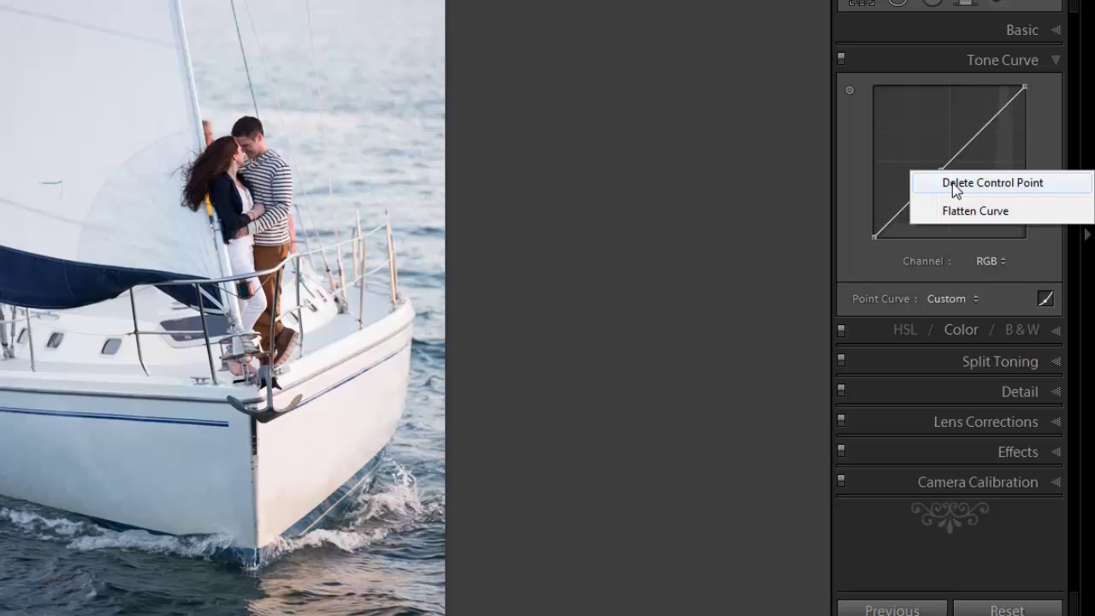
left_click(956, 185)
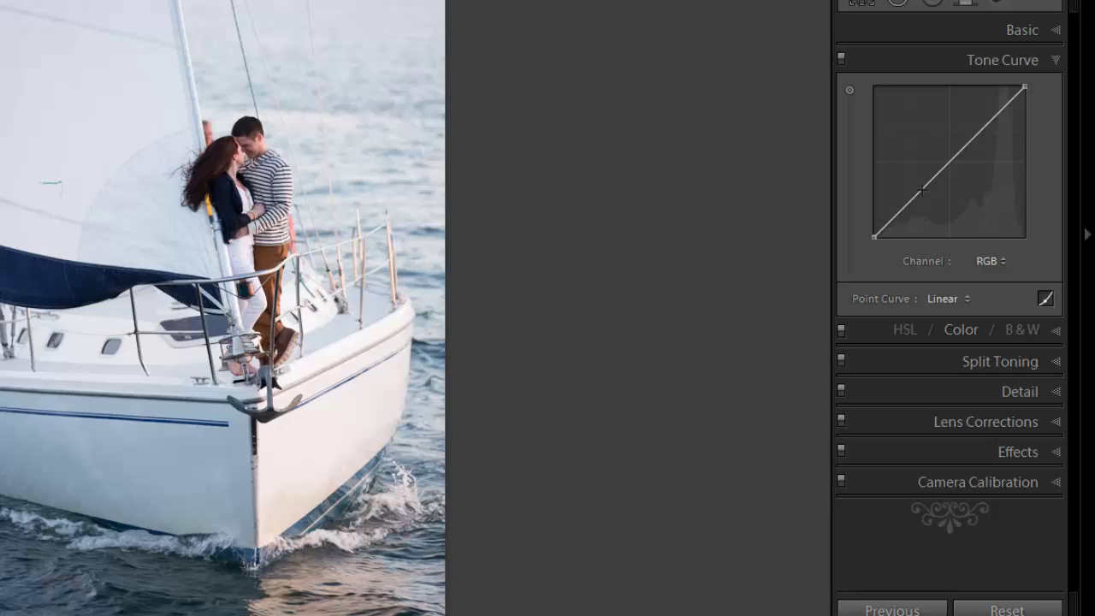
Anchor the curve's midtones and lift the black point to about 18.8% for faded shadows
left_click(922, 189)
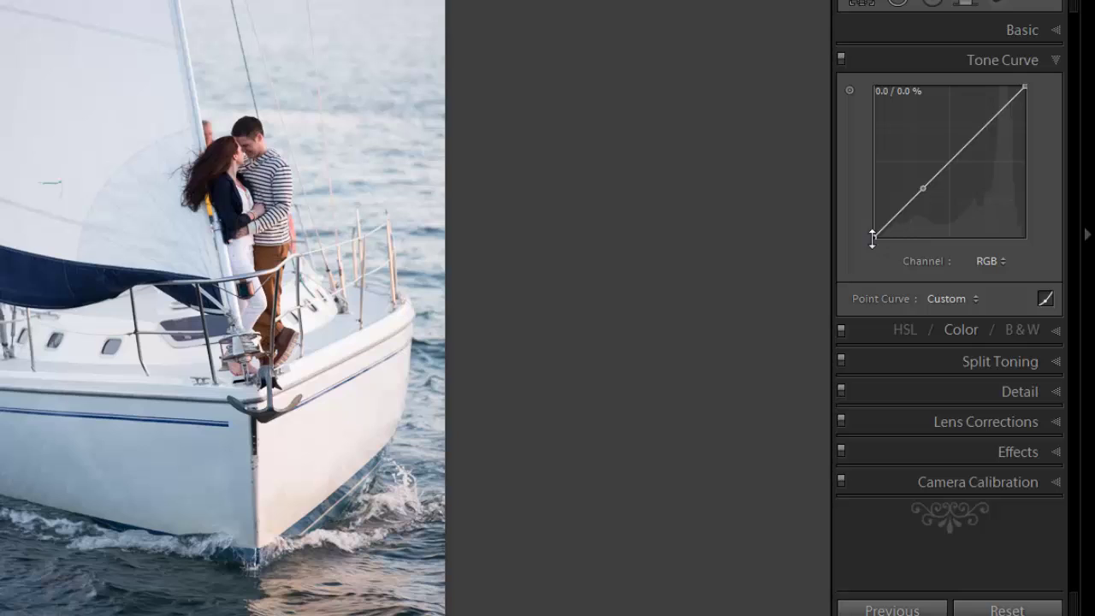
left_click_drag(874, 238, 874, 218)
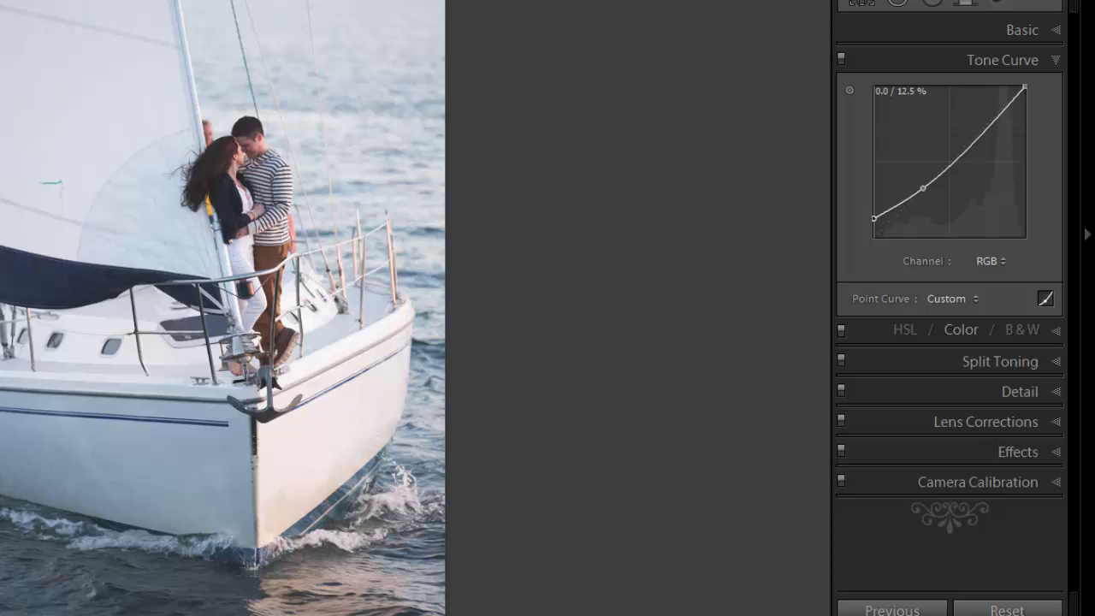
mouse_move(874, 218)
left_mouse_down()
mouse_move(873, 187)
mouse_move(874, 208)
left_mouse_up()
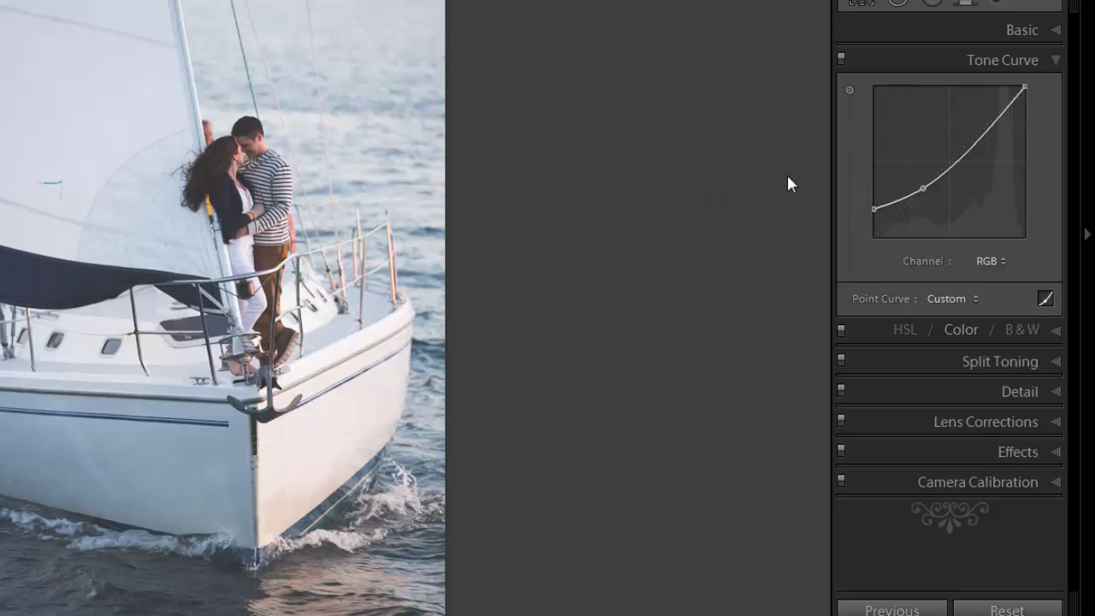
Set Clarity to +15 and Vibrance to +60, then raise Exposure to +0.83
left_click(1020, 30)
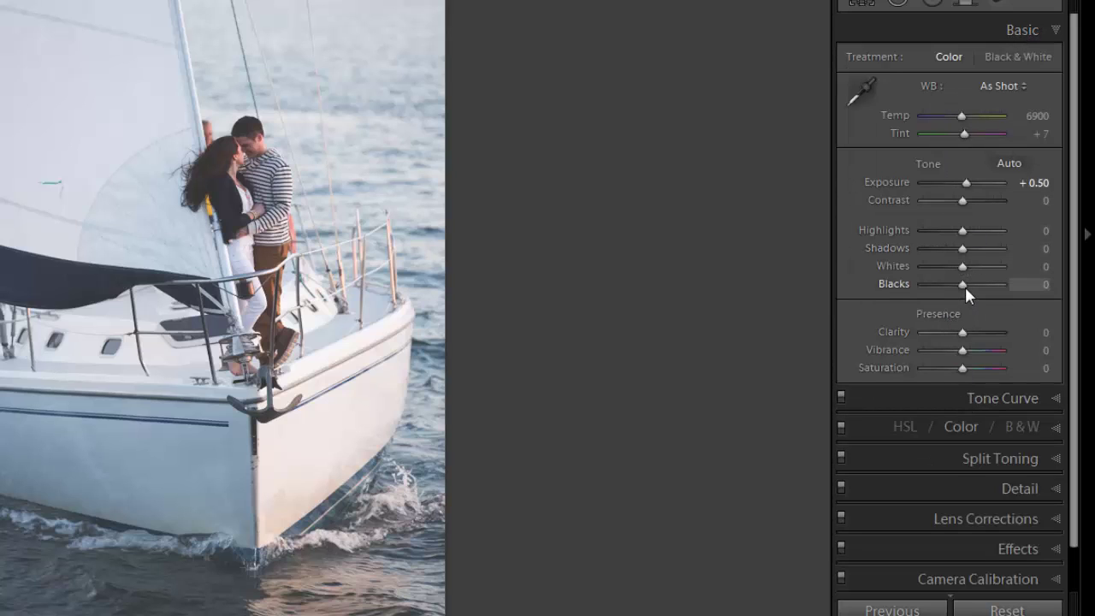
left_click(973, 333)
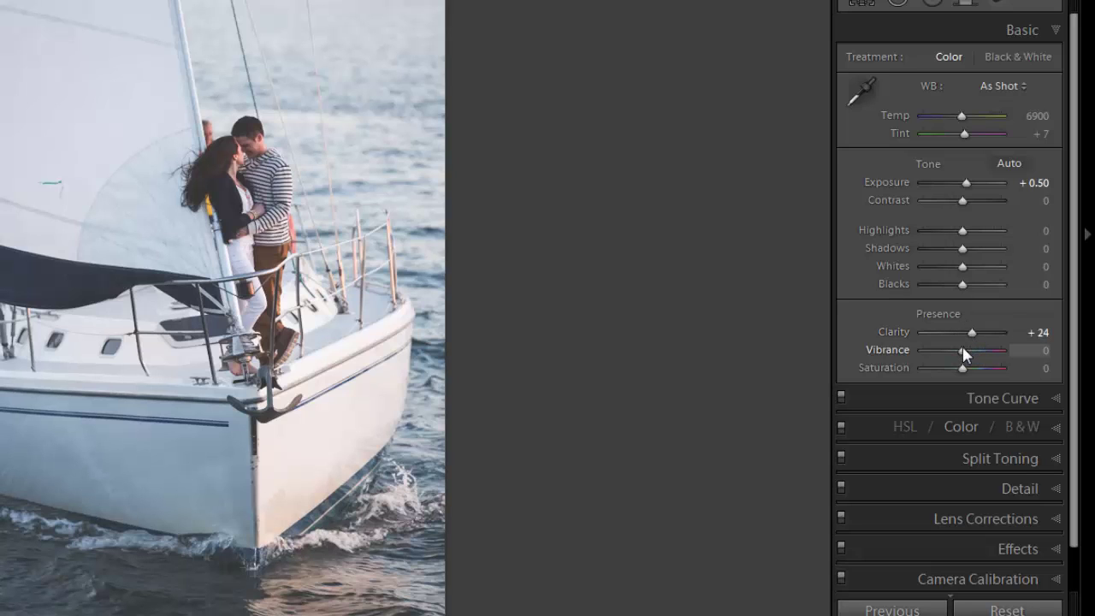
left_click_drag(964, 360, 988, 357)
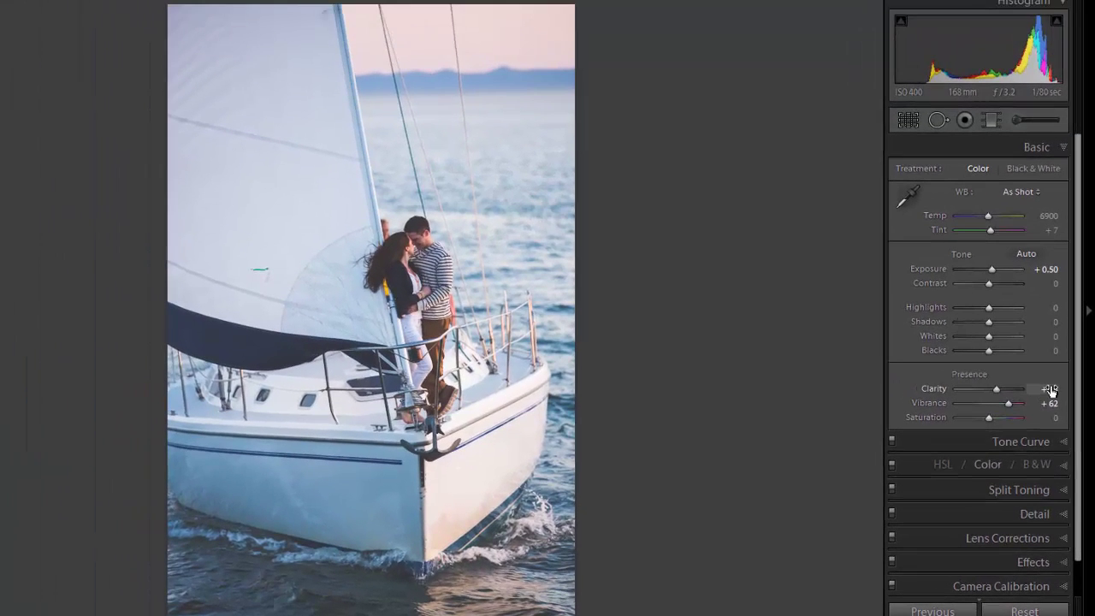
left_click(1050, 391)
type("15")
left_click(1038, 404)
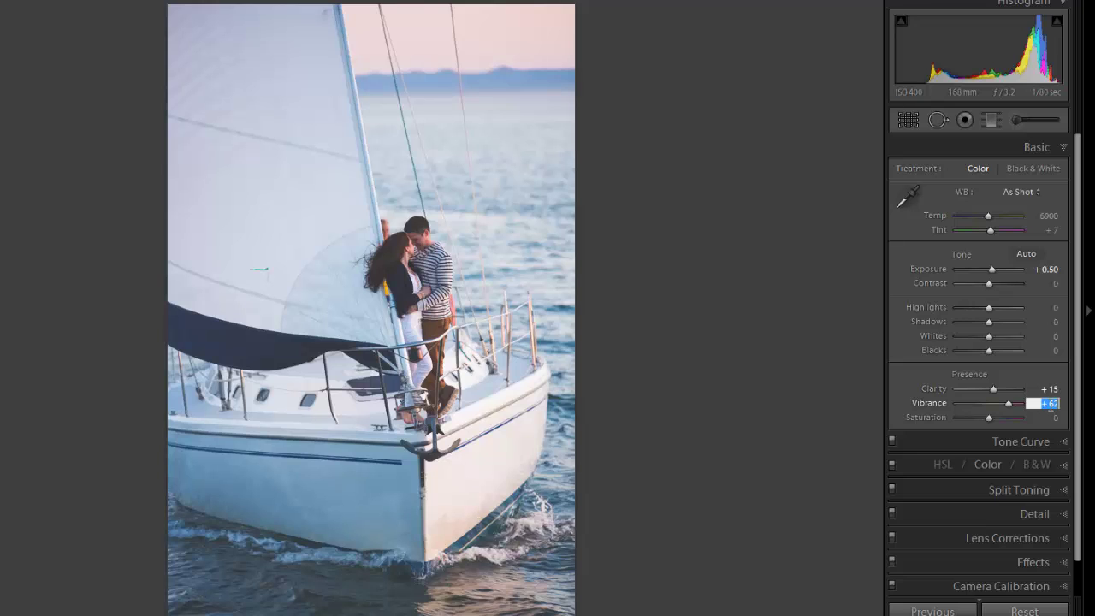
type("60")
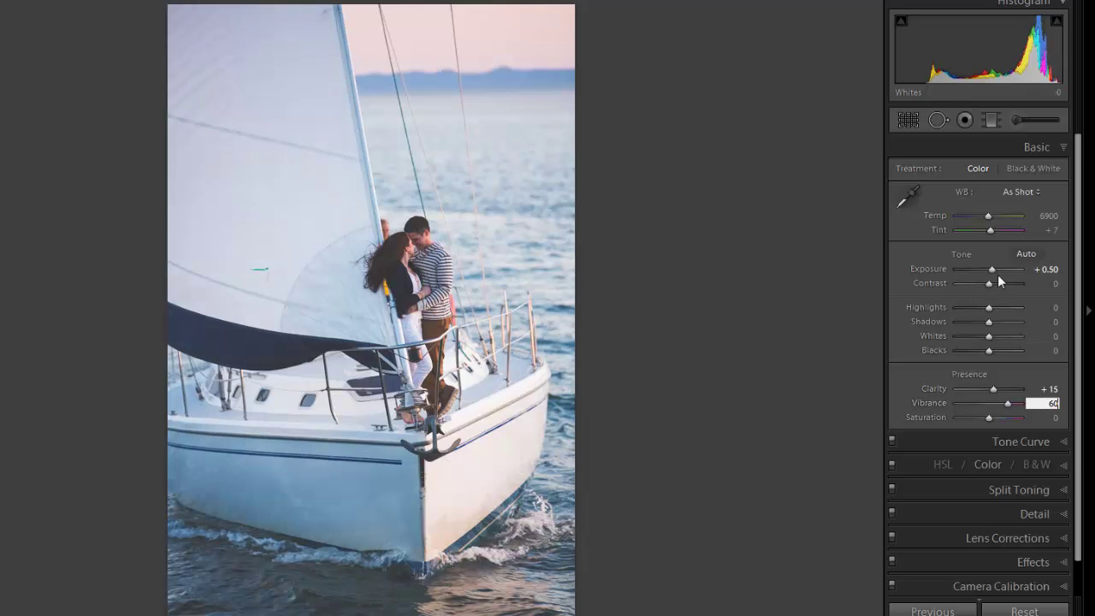
left_click_drag(994, 270, 996, 269)
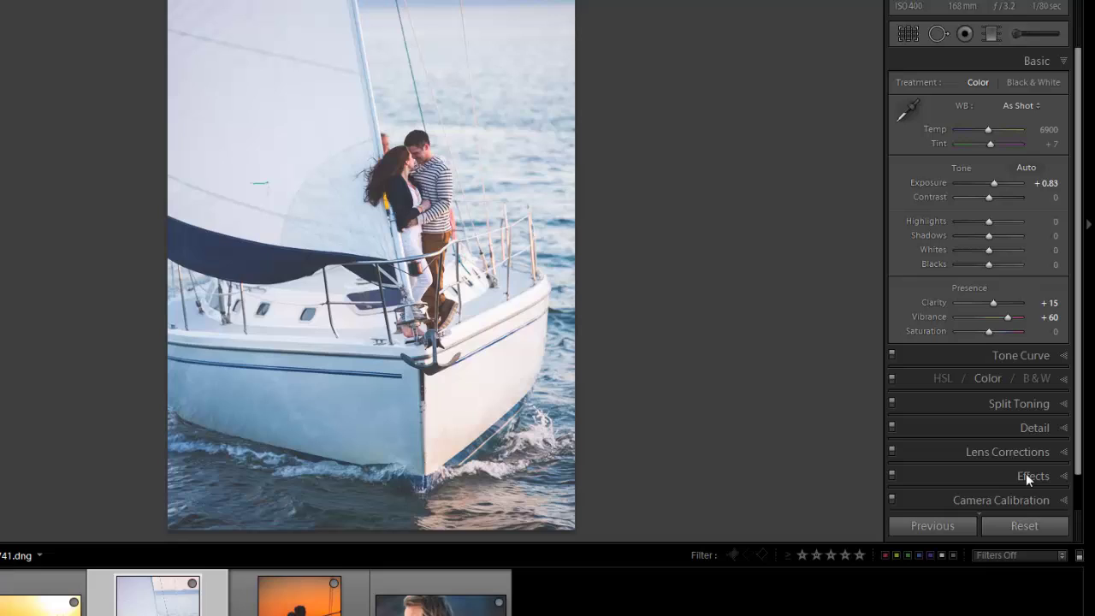
Add Grain Amount 30 in Effects, zooming in on the couple to inspect the texture
left_click(1026, 476)
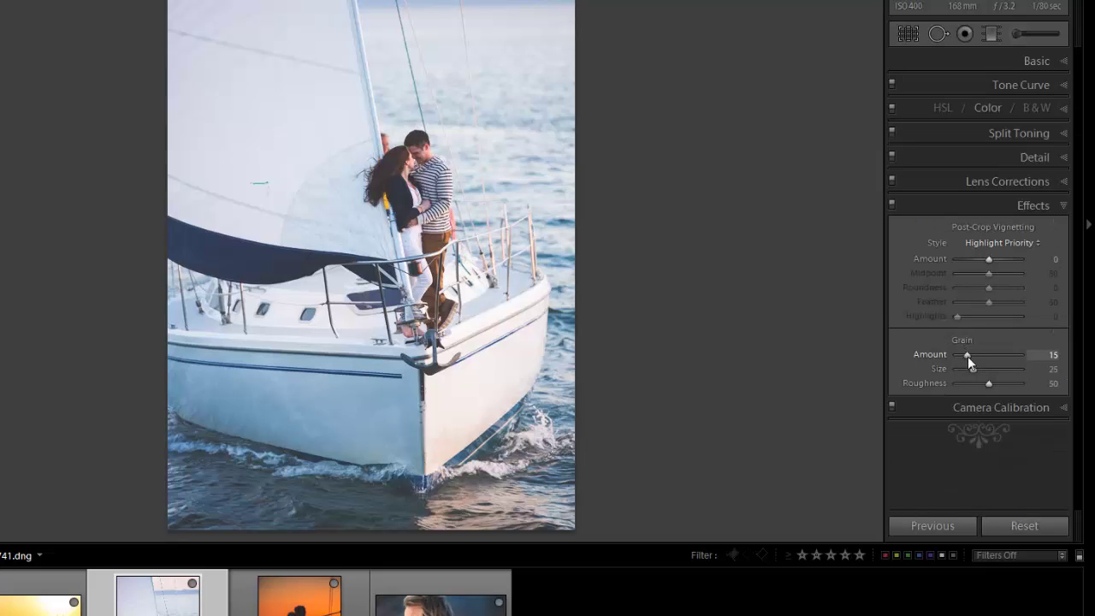
mouse_move(968, 356)
left_mouse_down()
mouse_move(957, 355)
mouse_move(975, 355)
left_mouse_up()
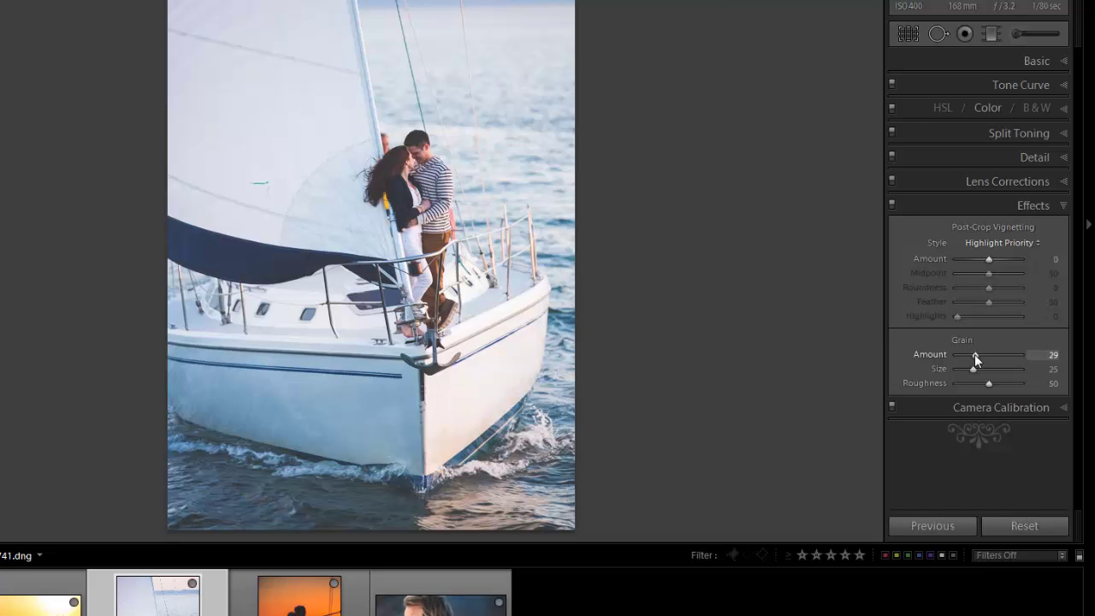
left_click(415, 152)
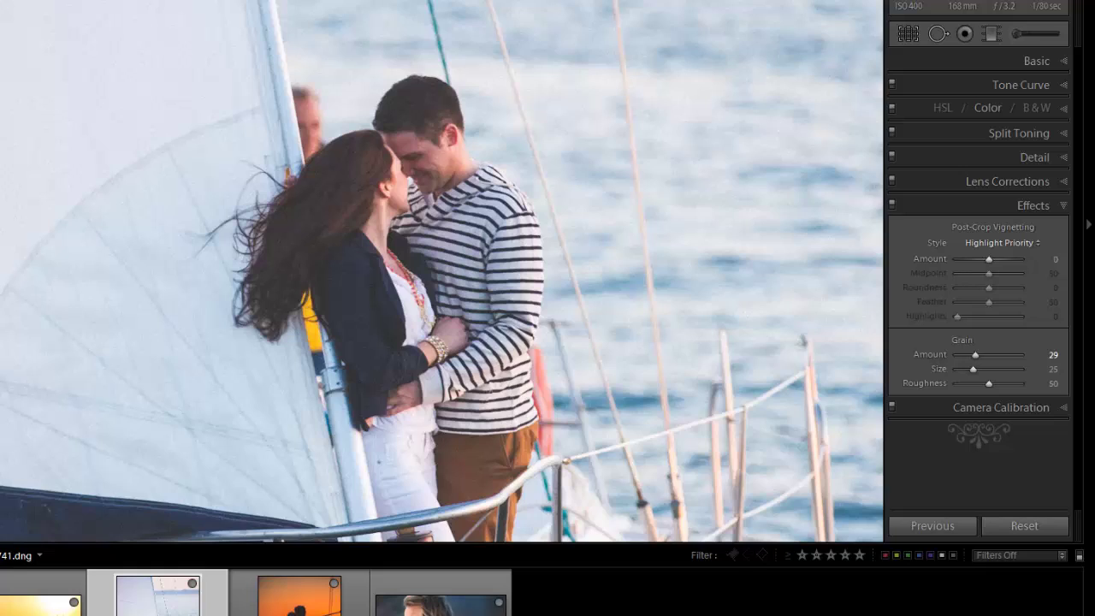
key("ctrl+equal")
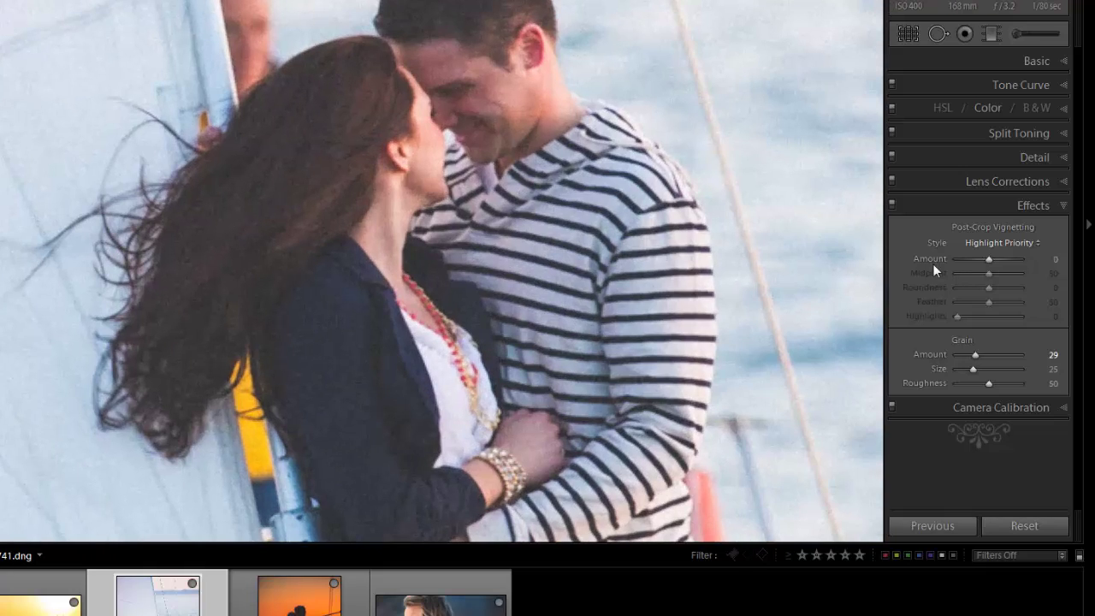
double_click(977, 355)
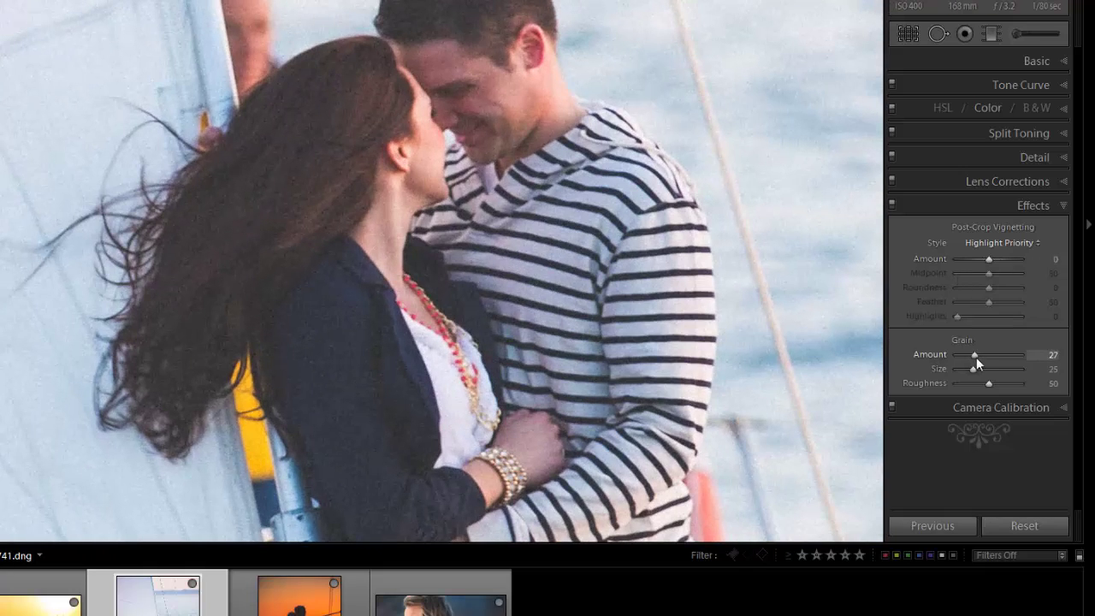
left_click_drag(968, 355, 978, 360)
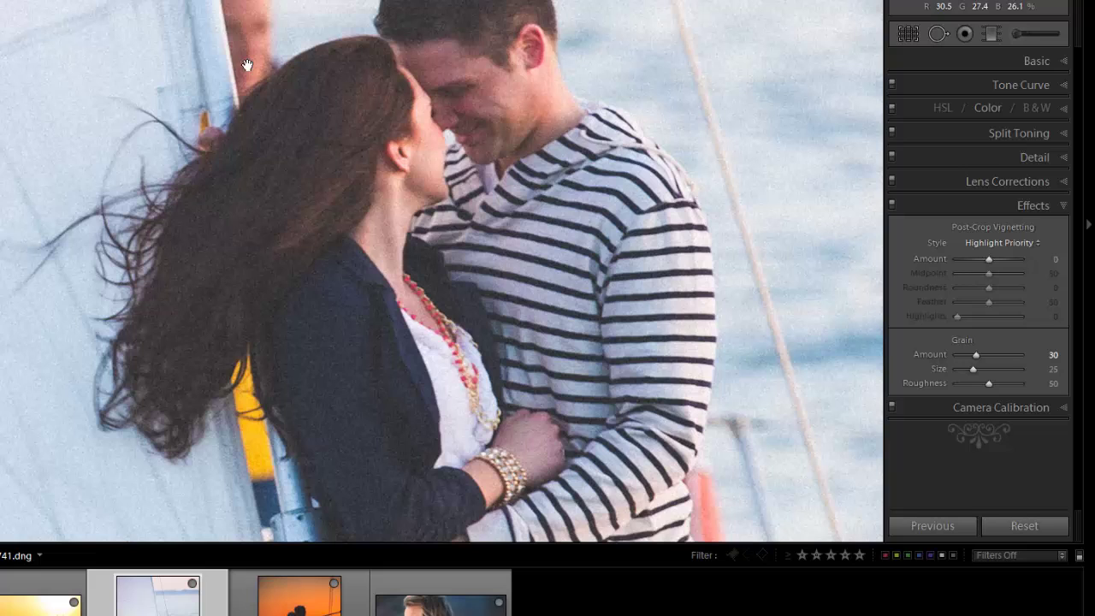
left_click(464, 182)
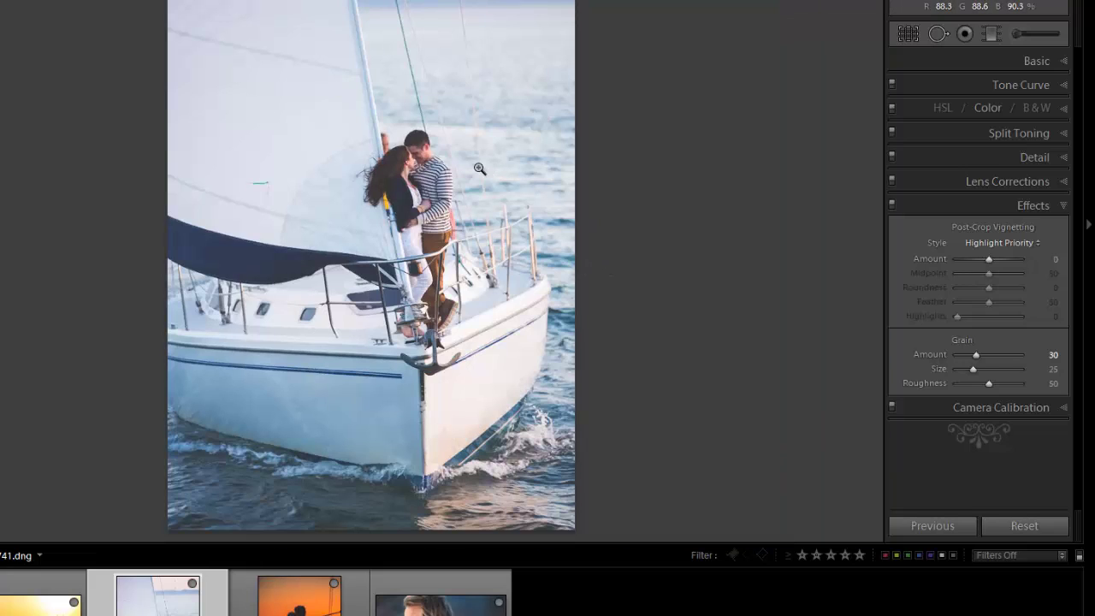
Compare before and after on the current photo, the sunset silhouette and the bearded-man portrait
key("backslash")
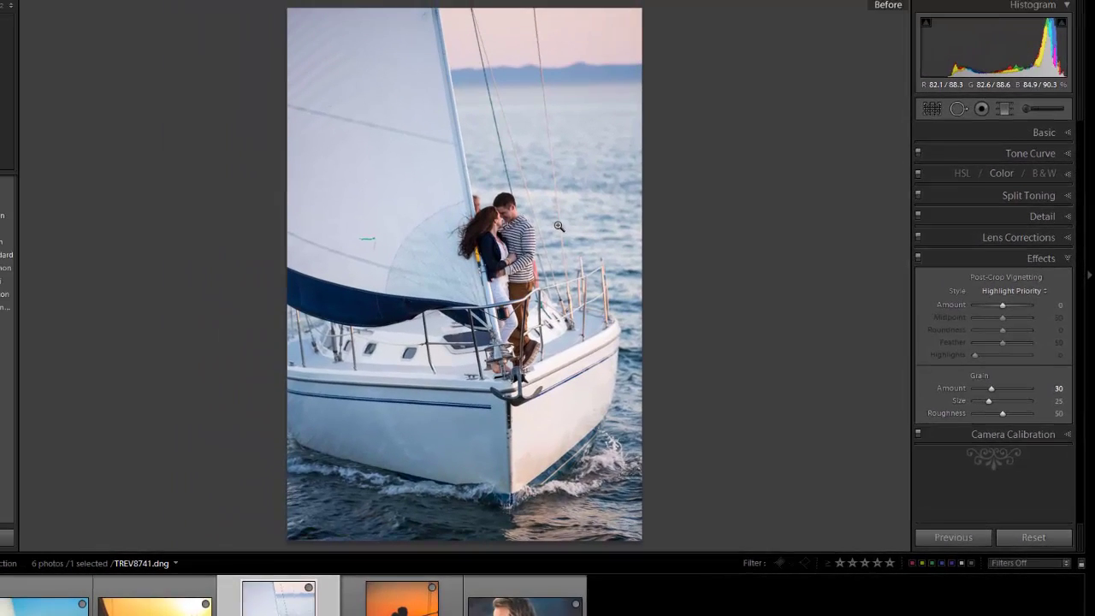
key("backslash")
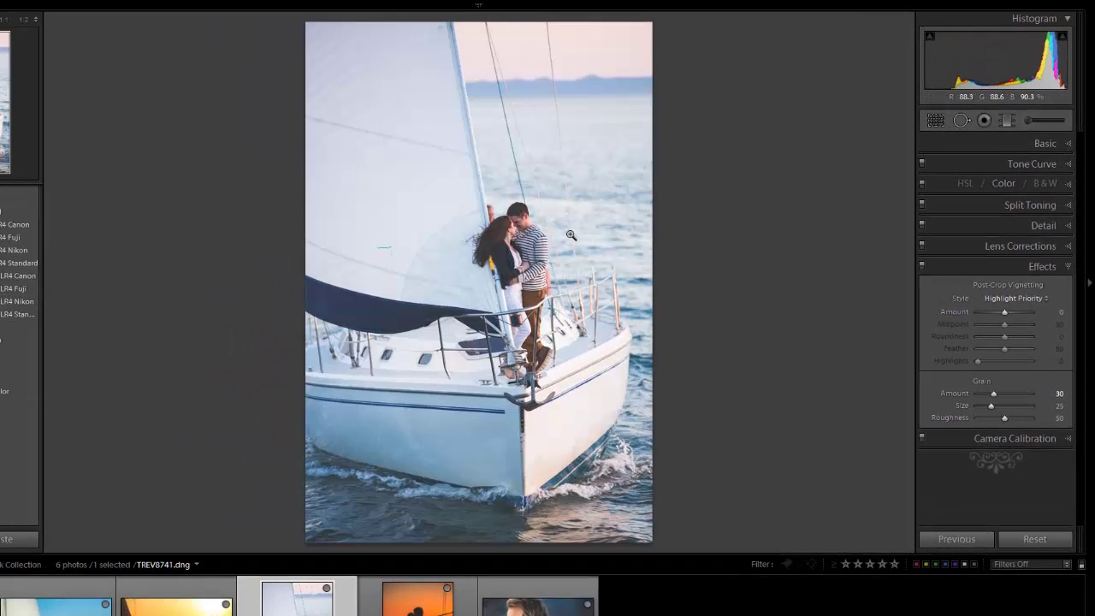
left_click(418, 601)
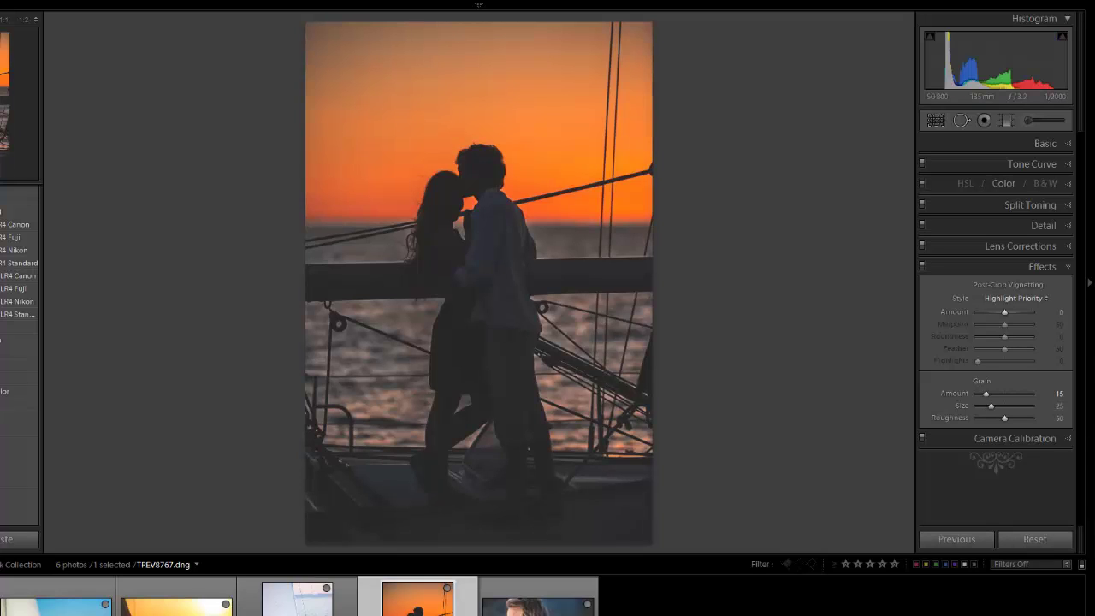
key("backslash")
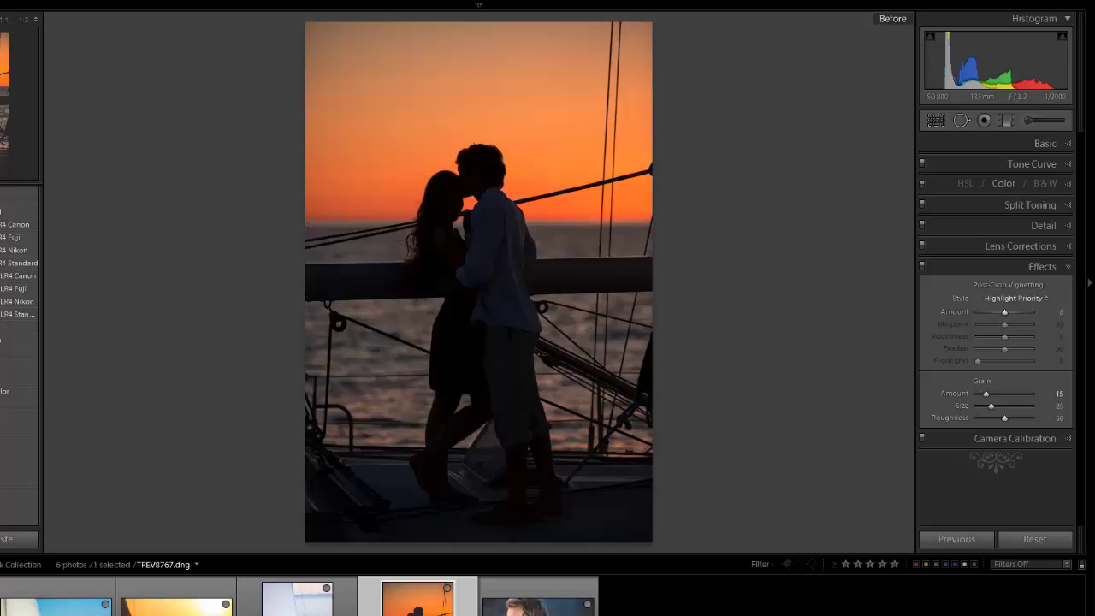
key("backslash")
key("Right")
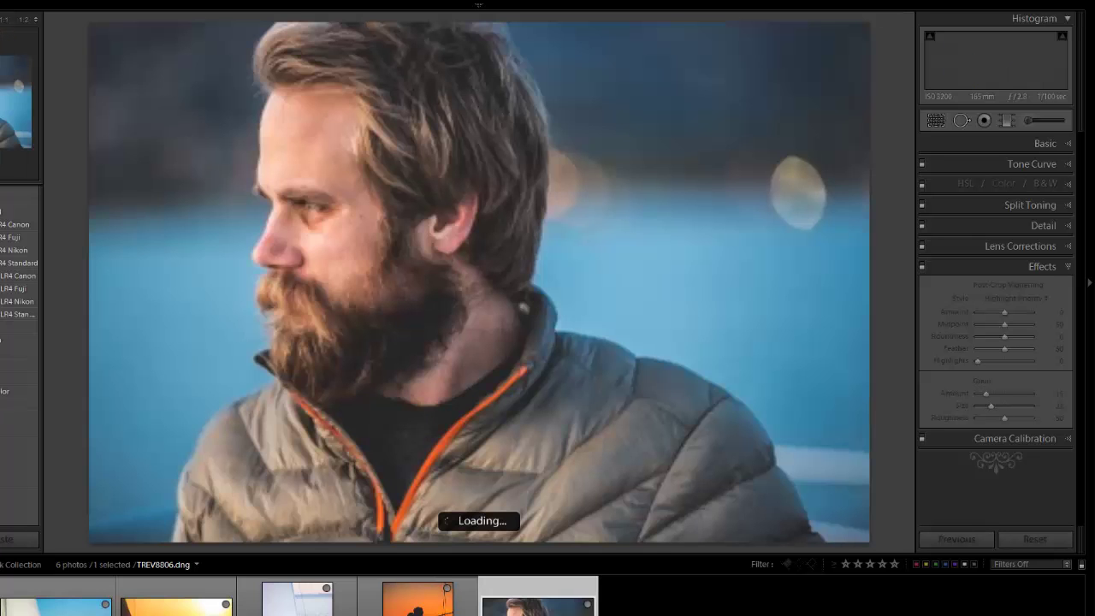
key("backslash")
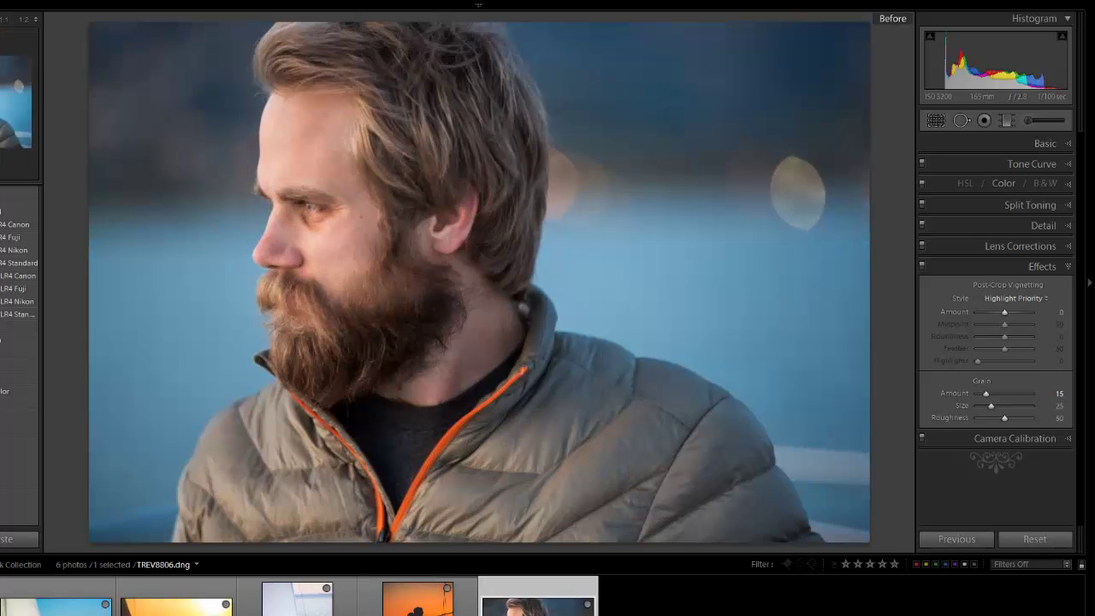
key("backslash")
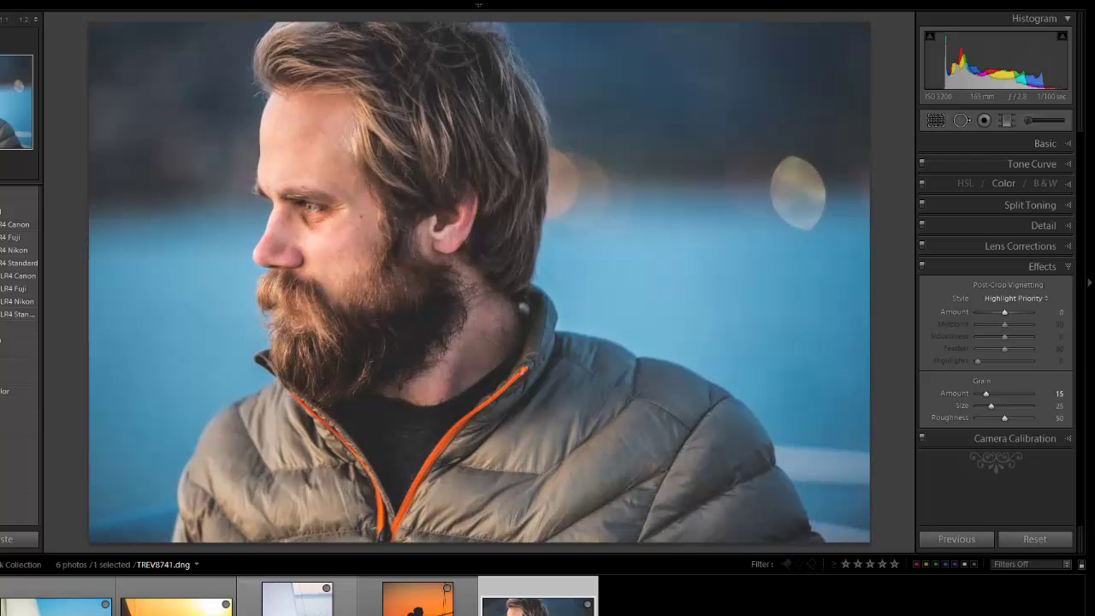
Compare the sunset couple photo, then the blue sailboat TREV8598, with their originals
left_click(176, 606)
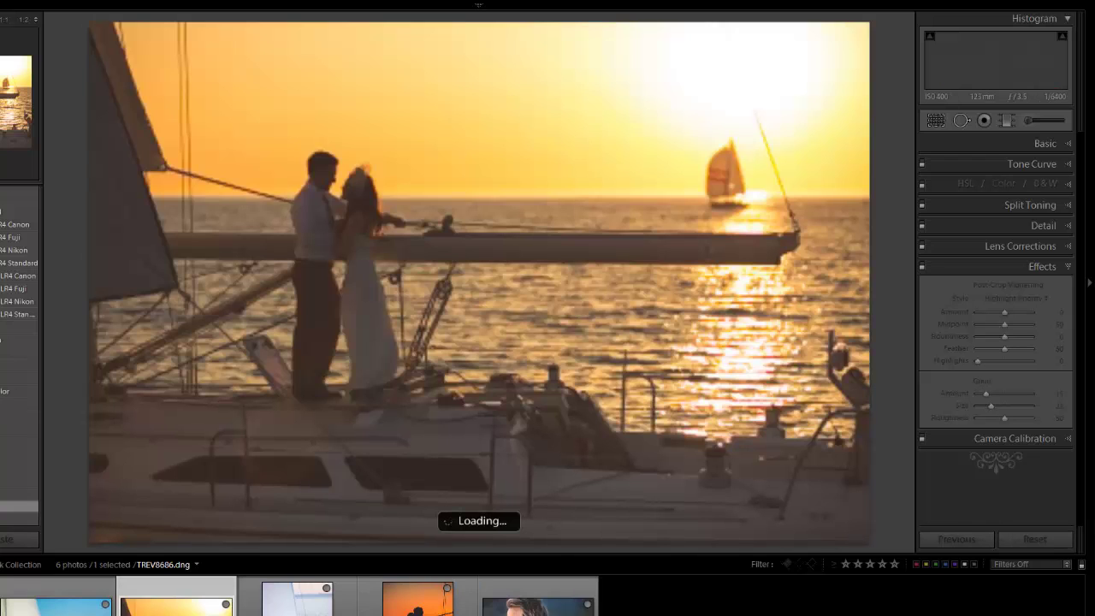
key("backslash")
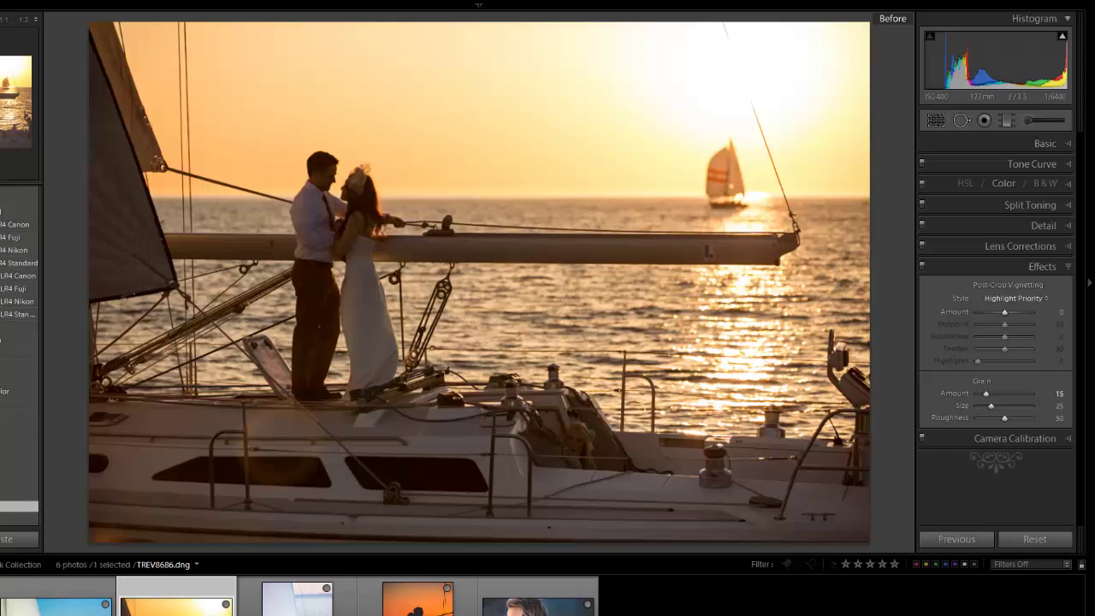
key("backslash")
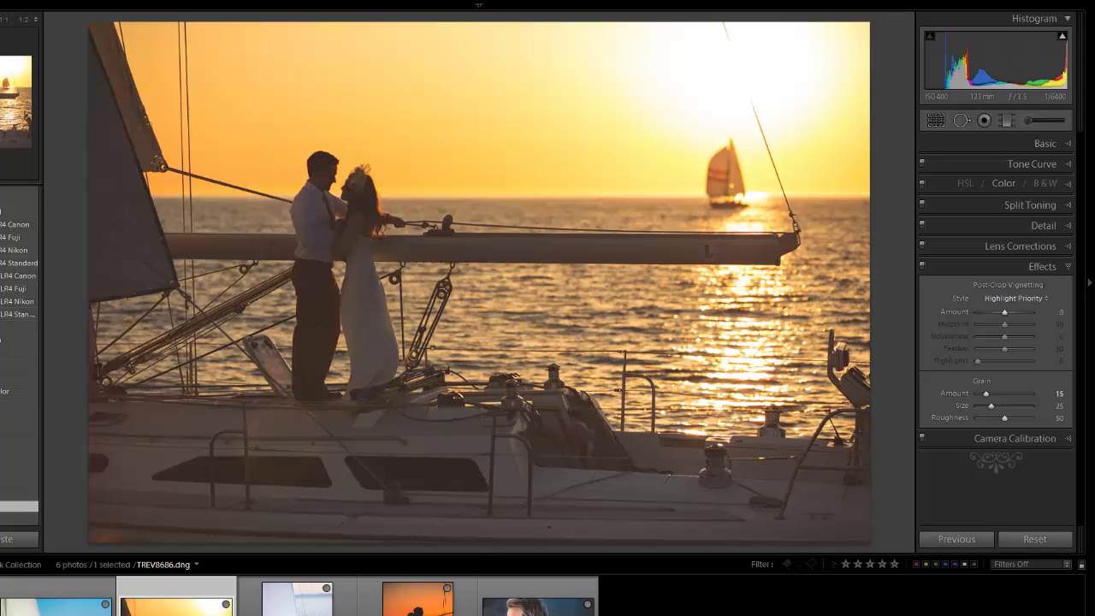
left_click(55, 603)
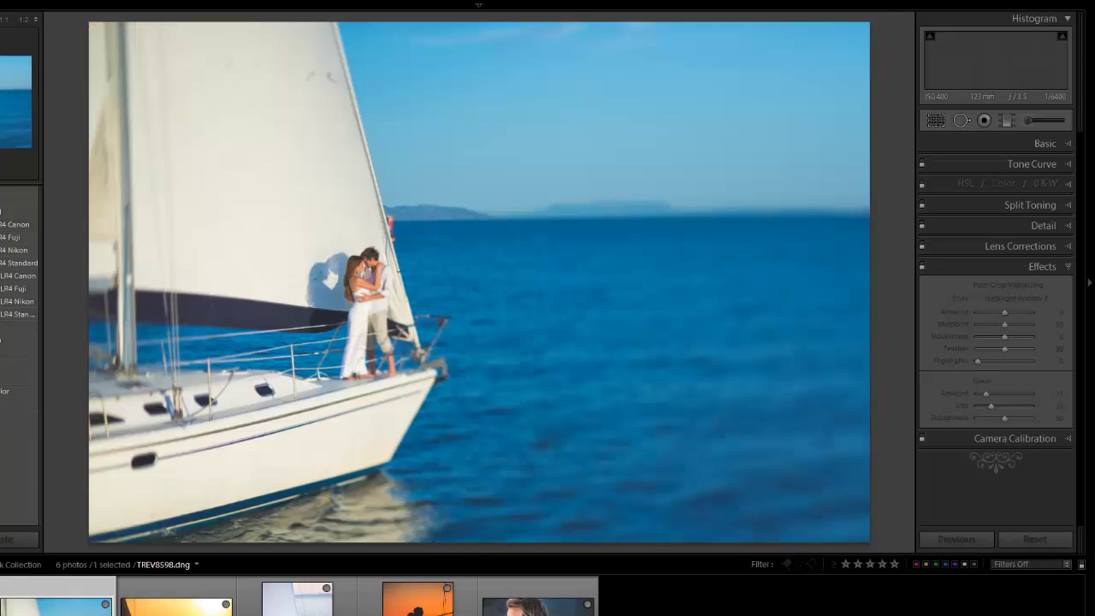
key("backslash")
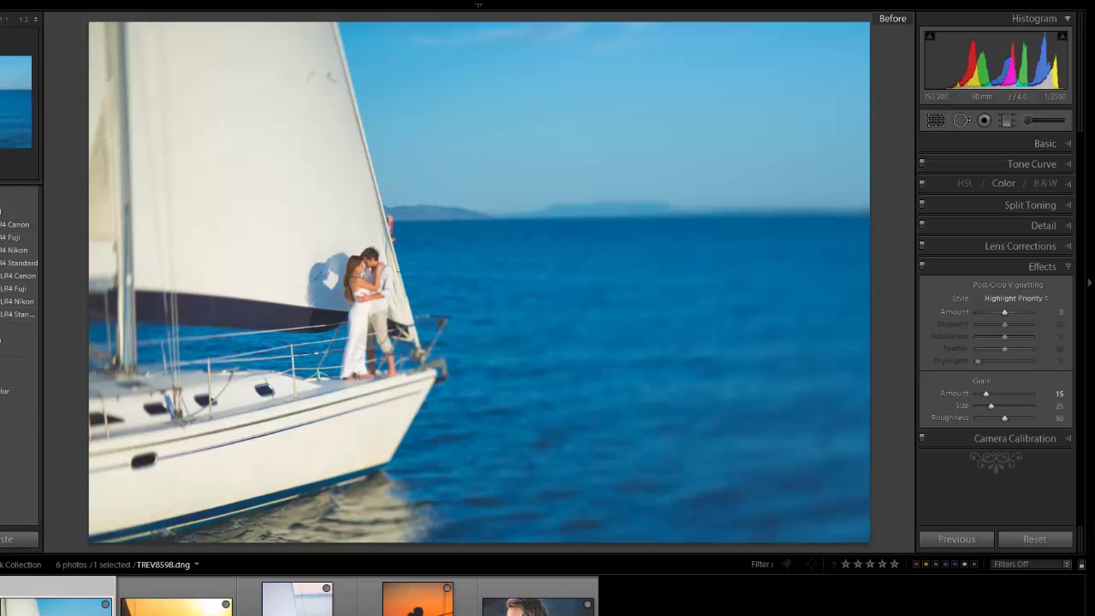
key("backslash")
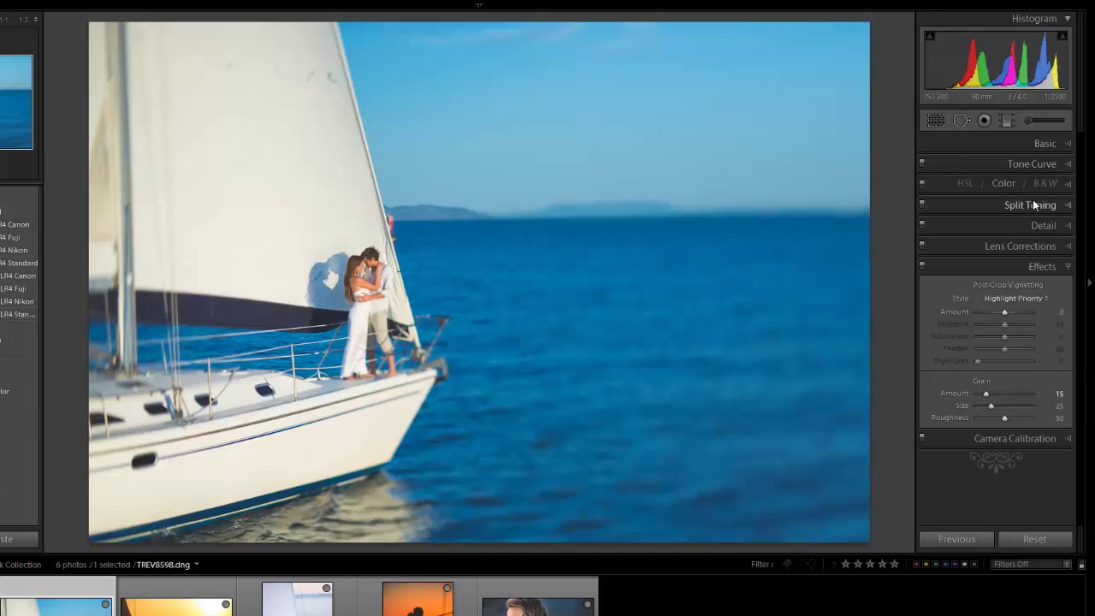
On TREV8598, delete the middle curve point, pull a new midpoint down and raise the black point
left_click(1065, 164)
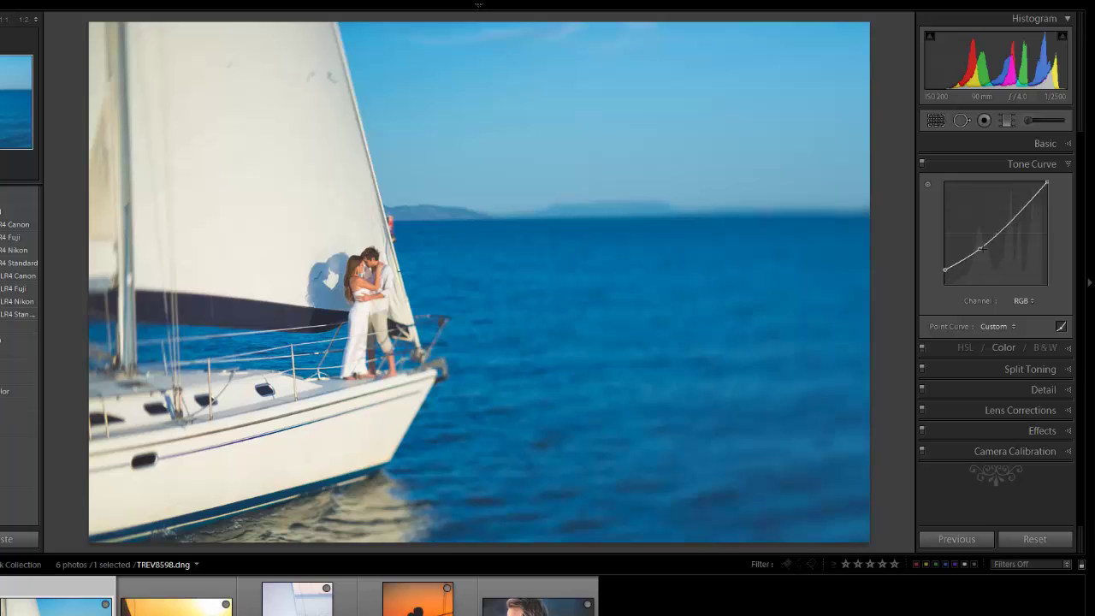
right_click(982, 249)
left_click(998, 258)
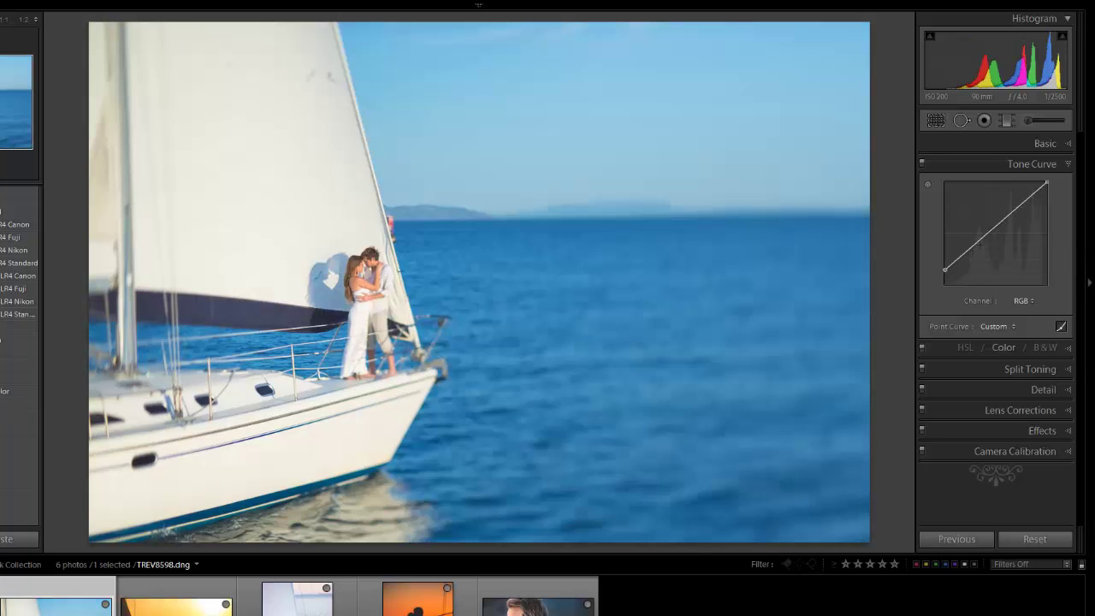
left_click_drag(989, 233, 990, 237)
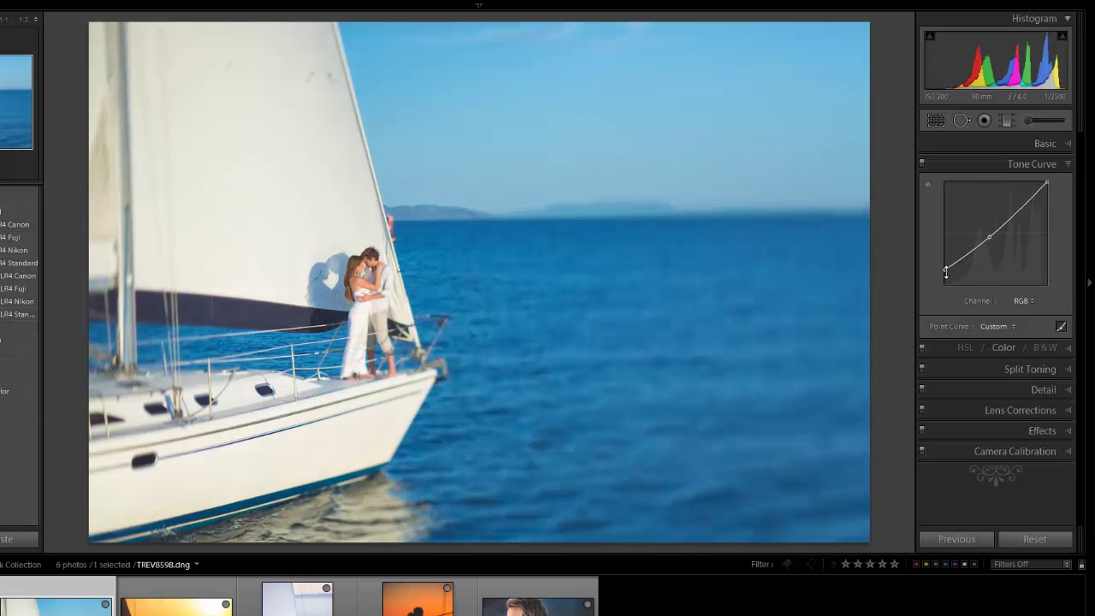
left_click_drag(945, 270, 945, 267)
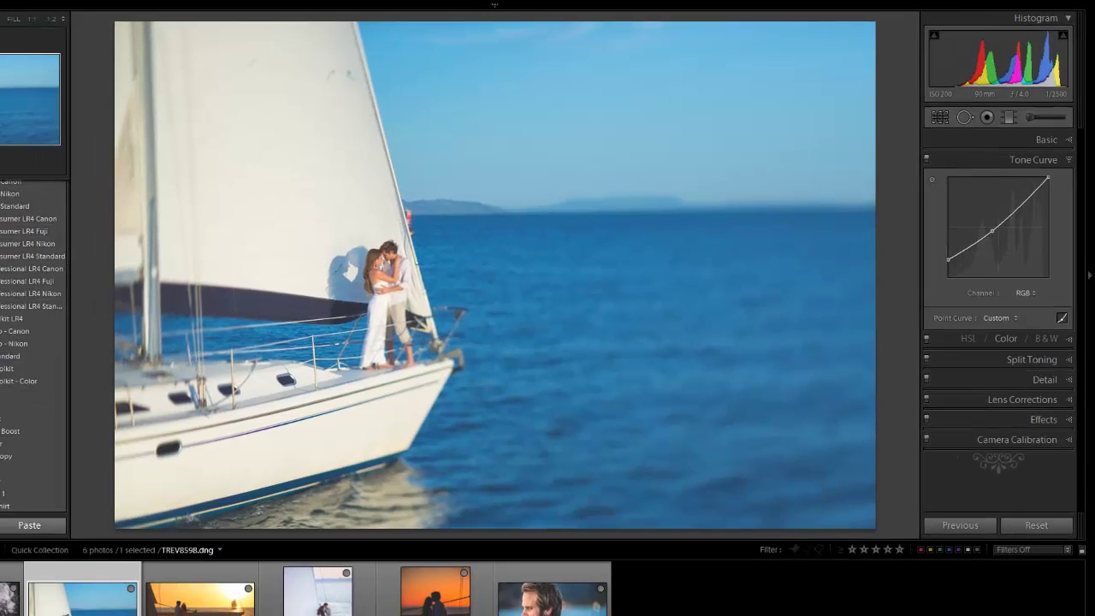
Start a new develop preset in the User Presets folder and name it 'Matte 2 Look'
left_click(35, 360)
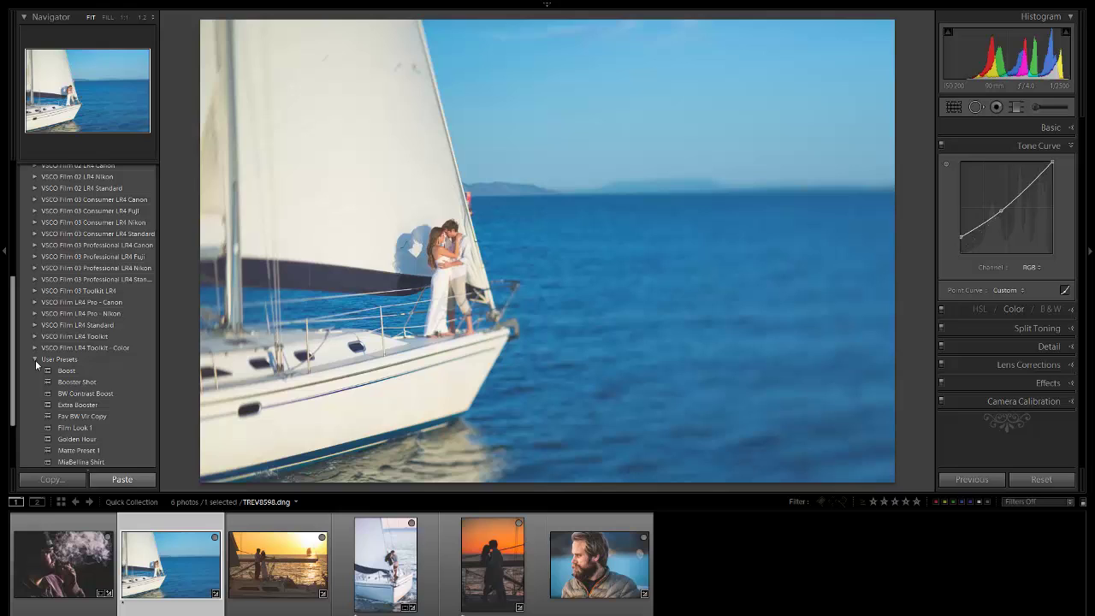
scroll(36, 360, "up", 5)
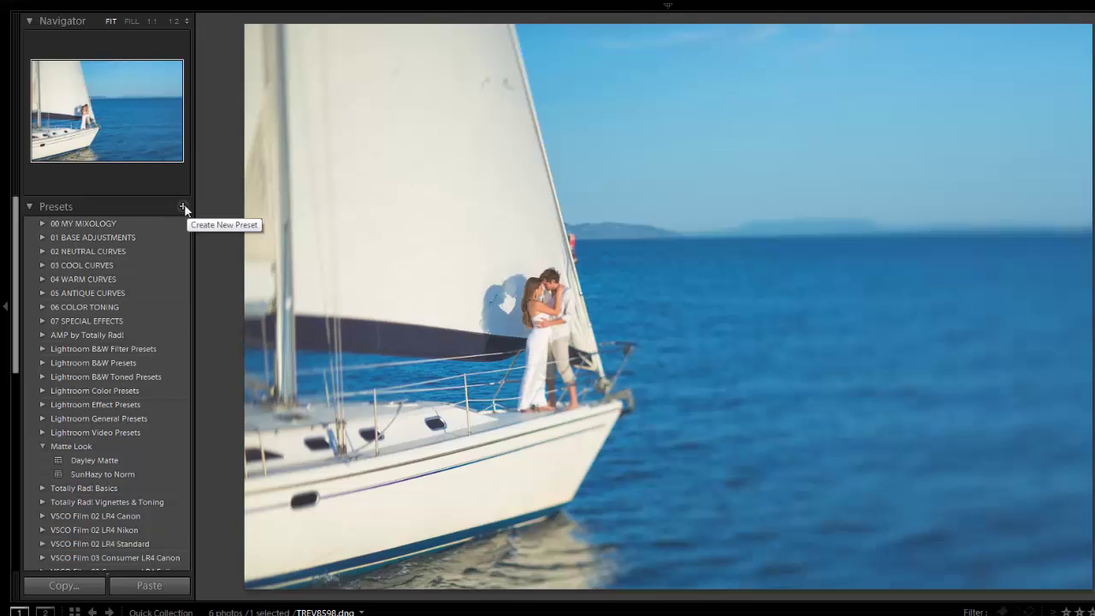
left_click(184, 207)
left_click(323, 221)
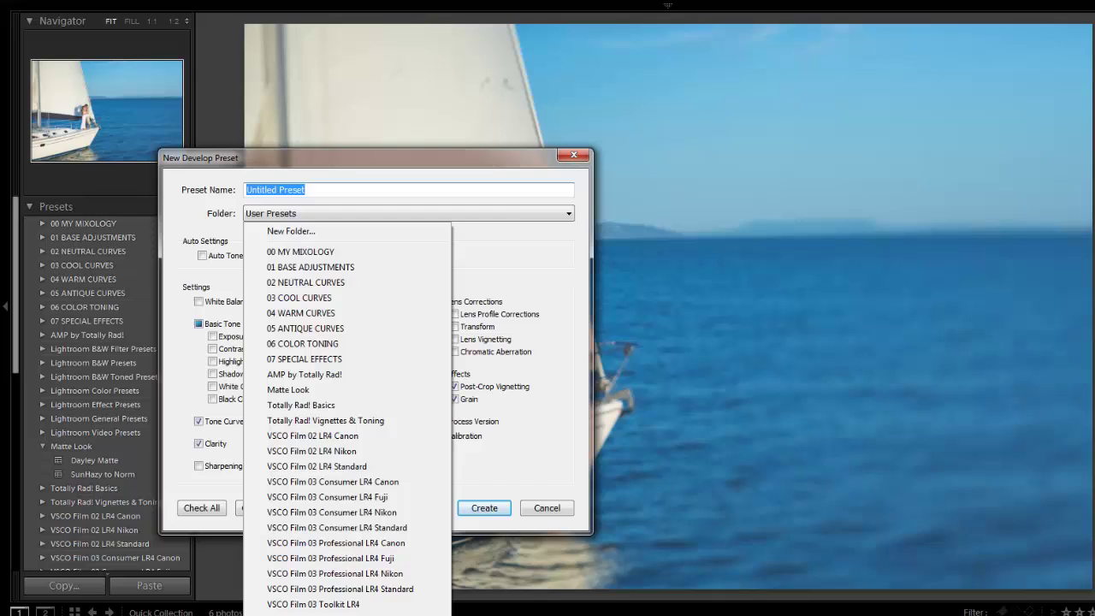
left_click(323, 213)
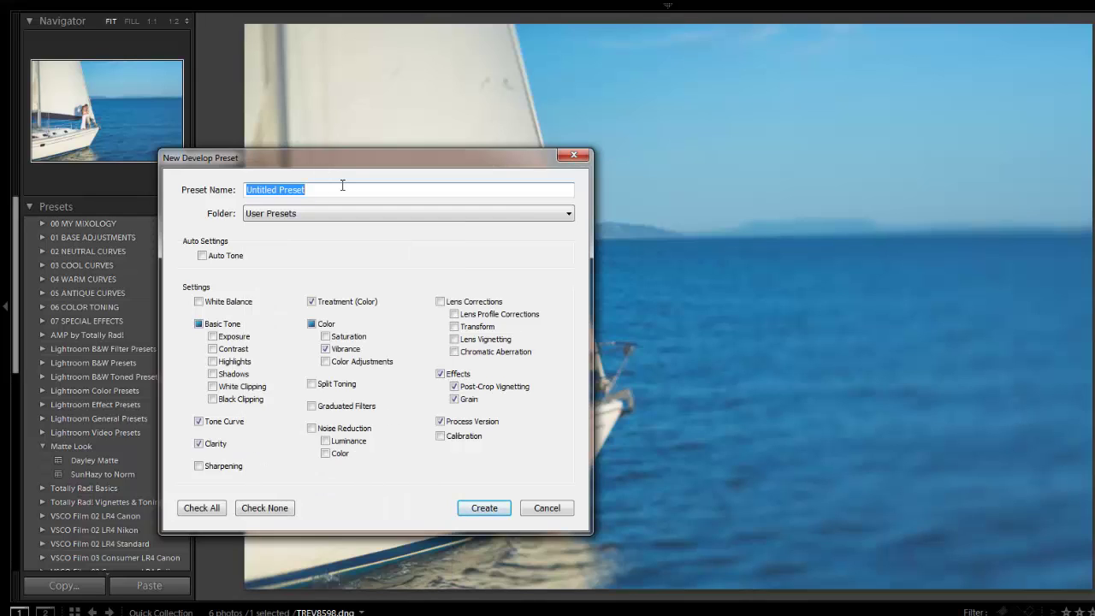
type("Matte ")
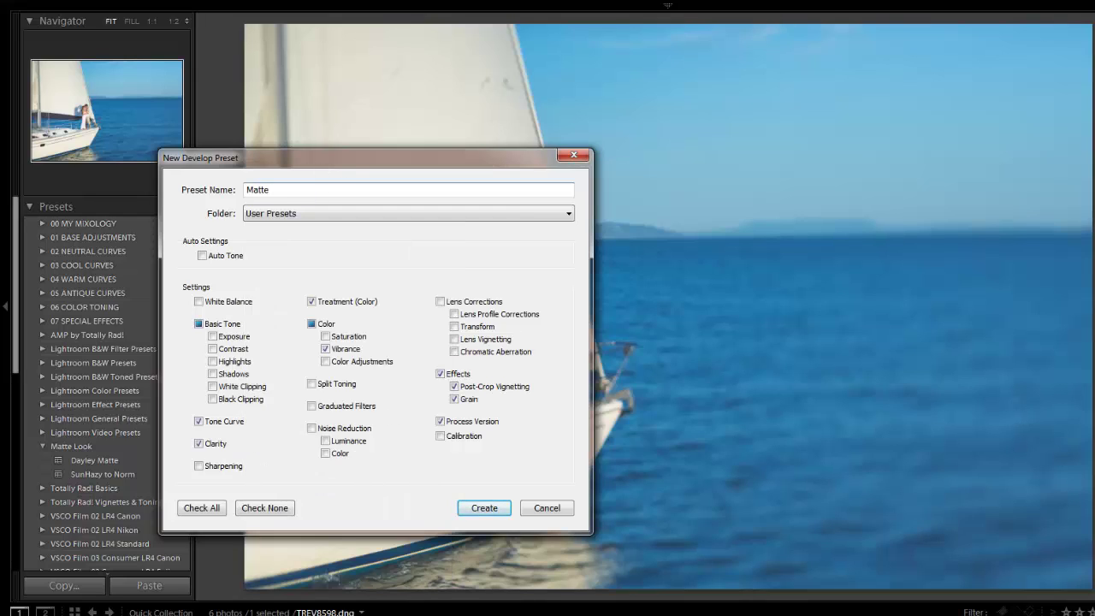
type("2 Look")
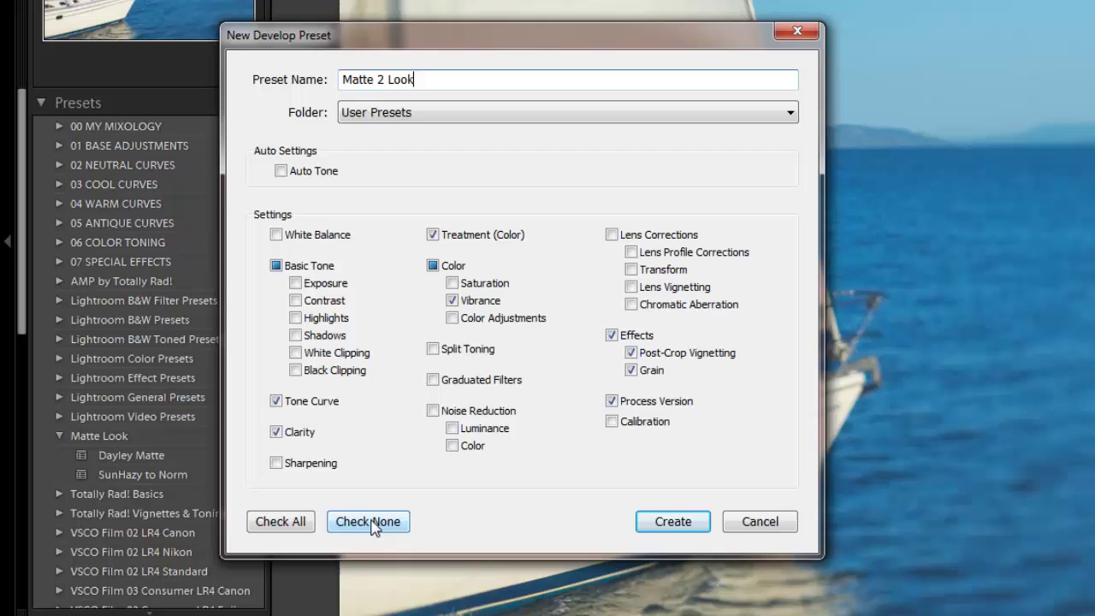
Include only Tone Curve, Clarity, Vibrance and Effects, then create the Matte 2 Look preset
left_click(370, 522)
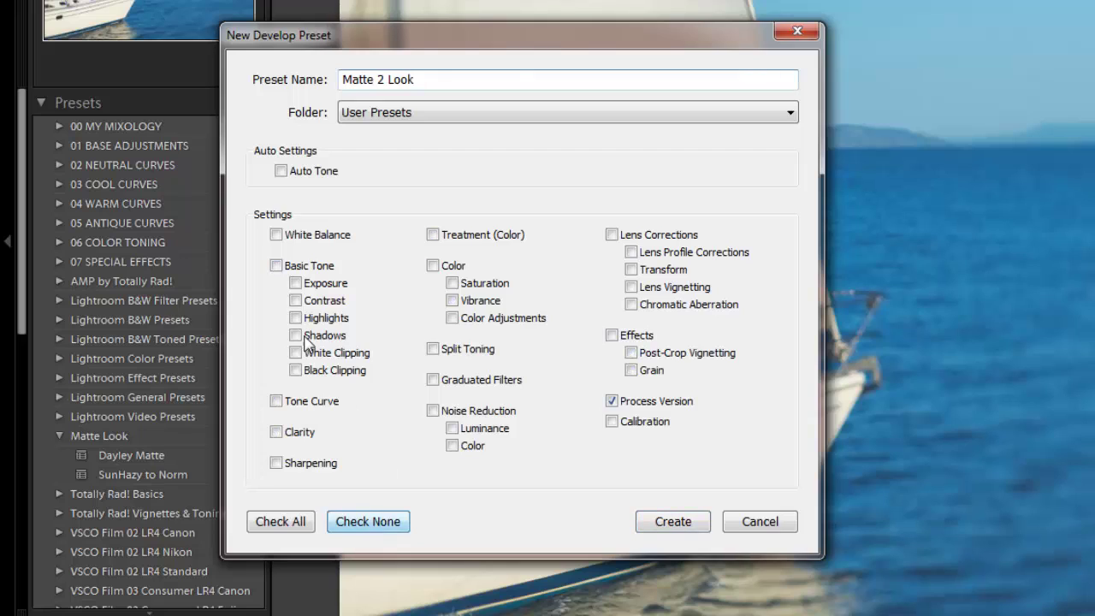
left_click(277, 402)
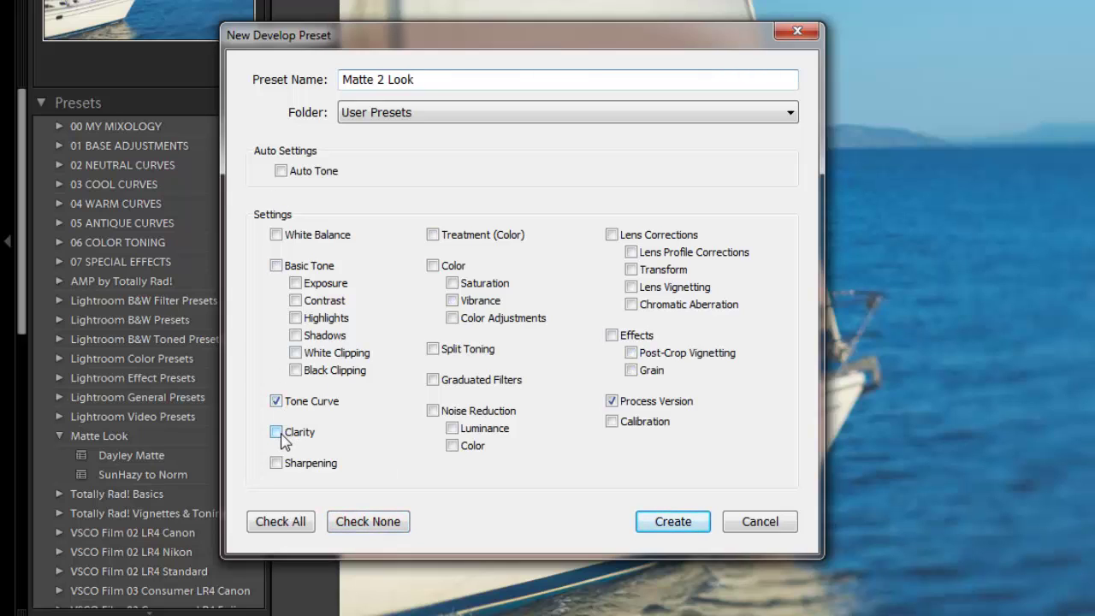
left_click(276, 433)
left_click(434, 267)
left_click(452, 283)
left_click(452, 283)
left_click(451, 317)
left_click(452, 301)
left_click(452, 301)
left_click(612, 336)
left_click(672, 520)
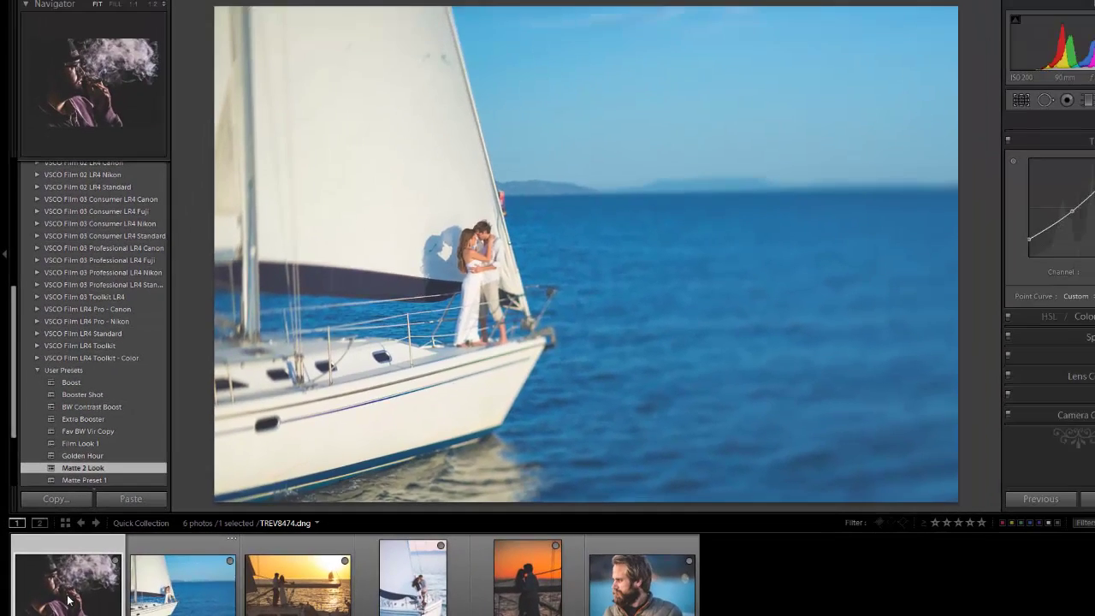
Open the smoking portrait TREV8474 and compare its matte look with the original
left_click(135, 602)
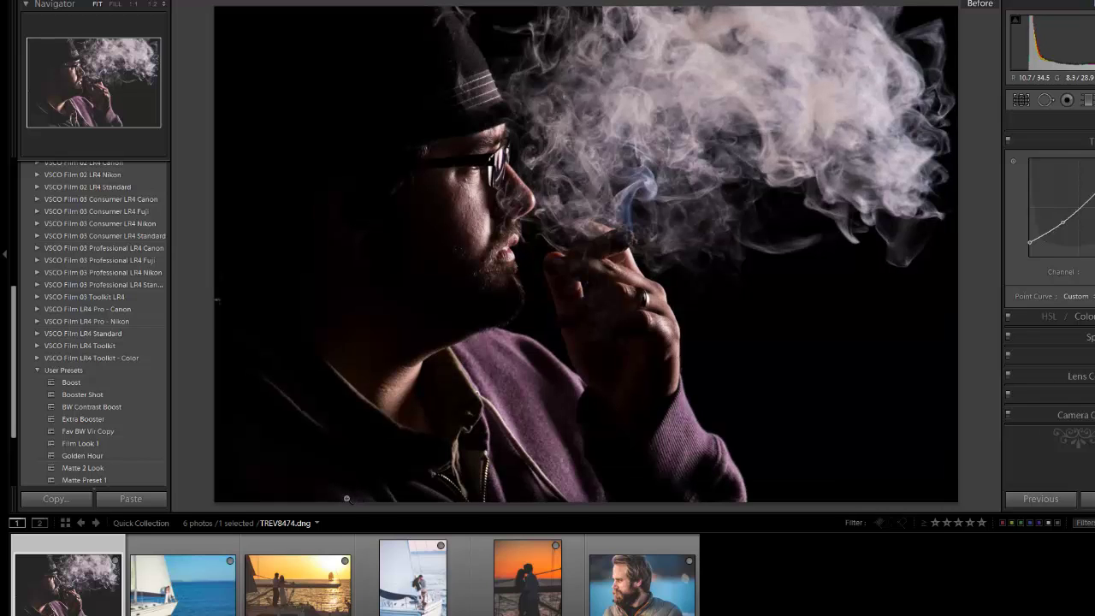
key("backslash")
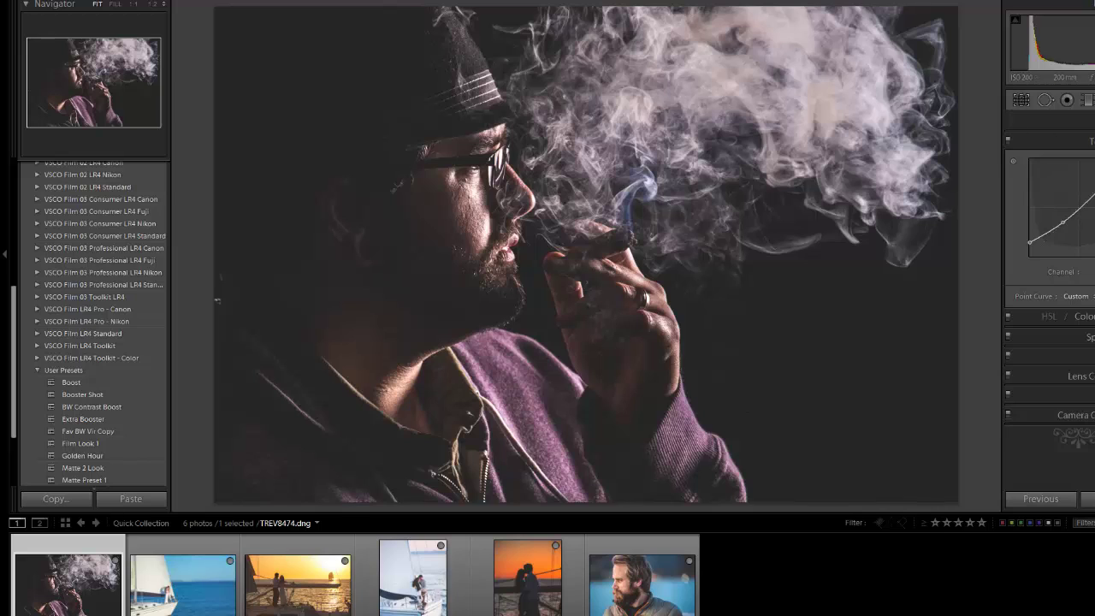
key("ctrl+1")
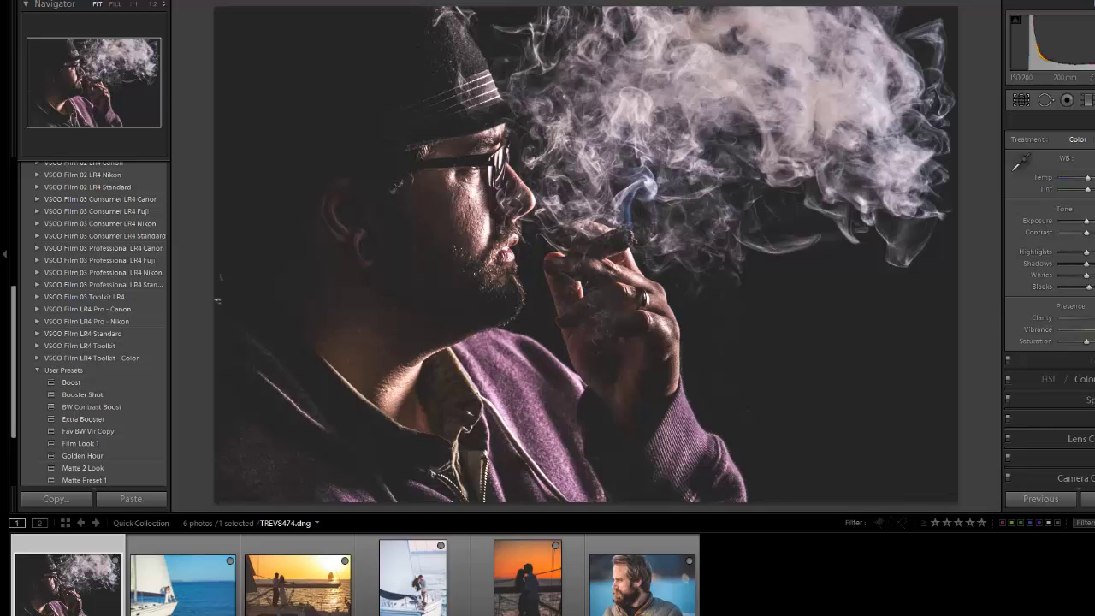
key("ctrl+1")
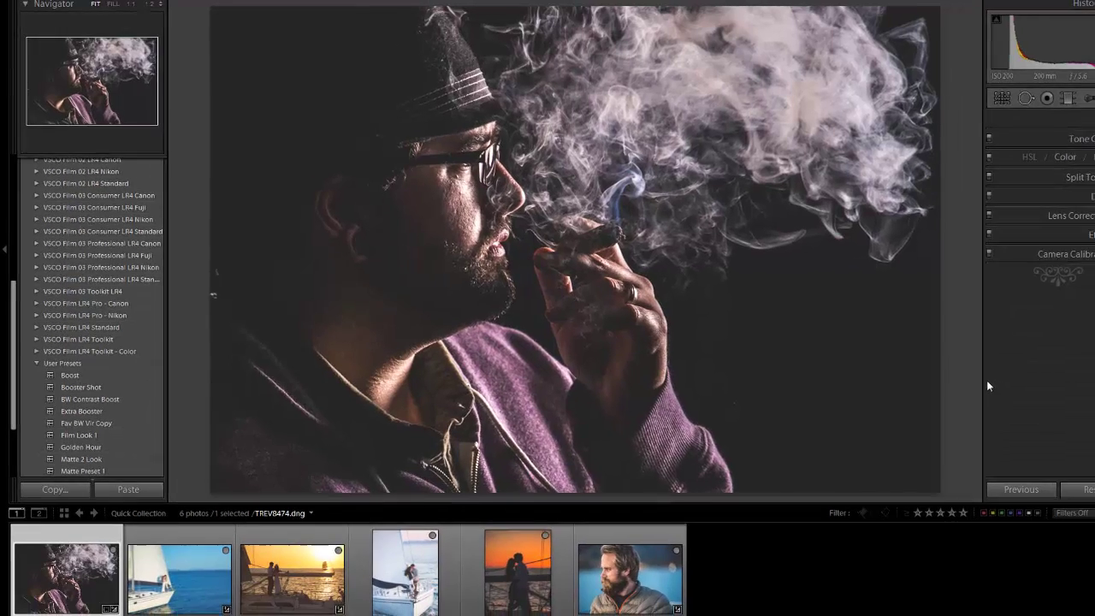